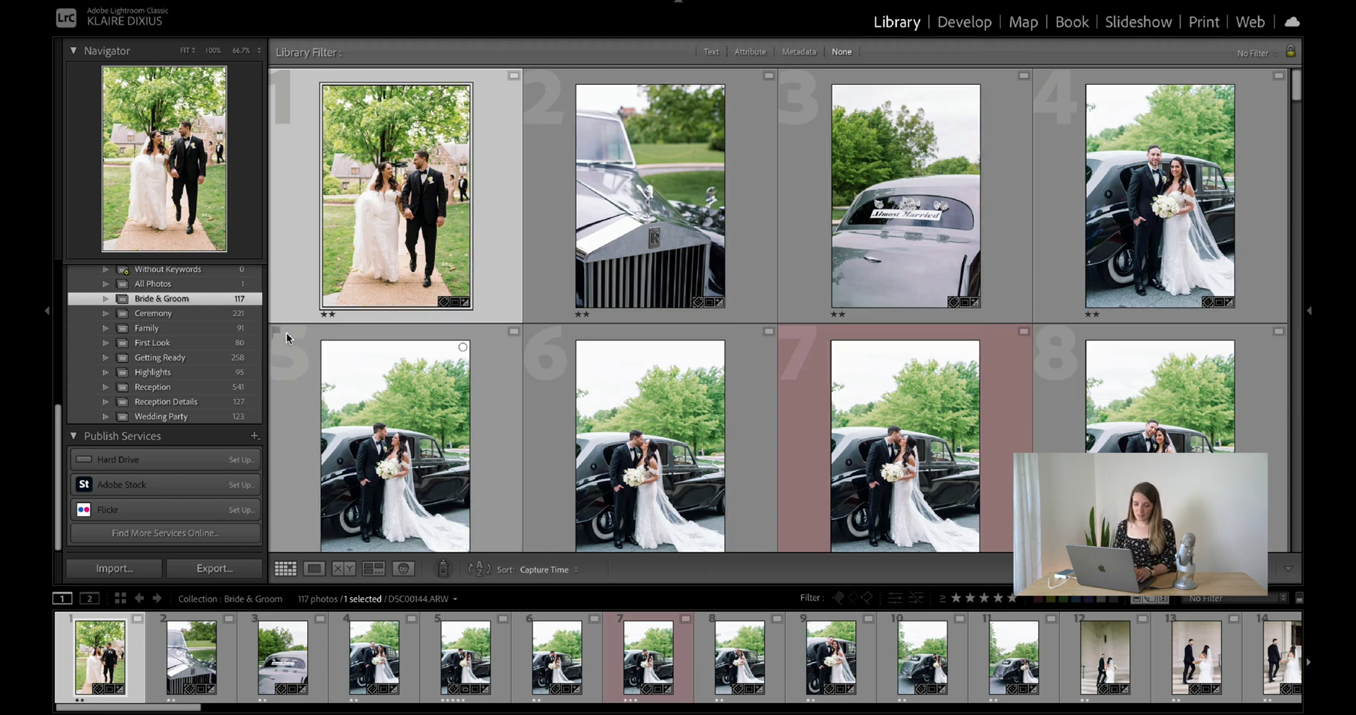
Step: Start an export of all Bride & Groom photos with the couple's folder inside 2023 Weddings on the 2023 drive as destination
{"action": "key", "text": "super+a"}
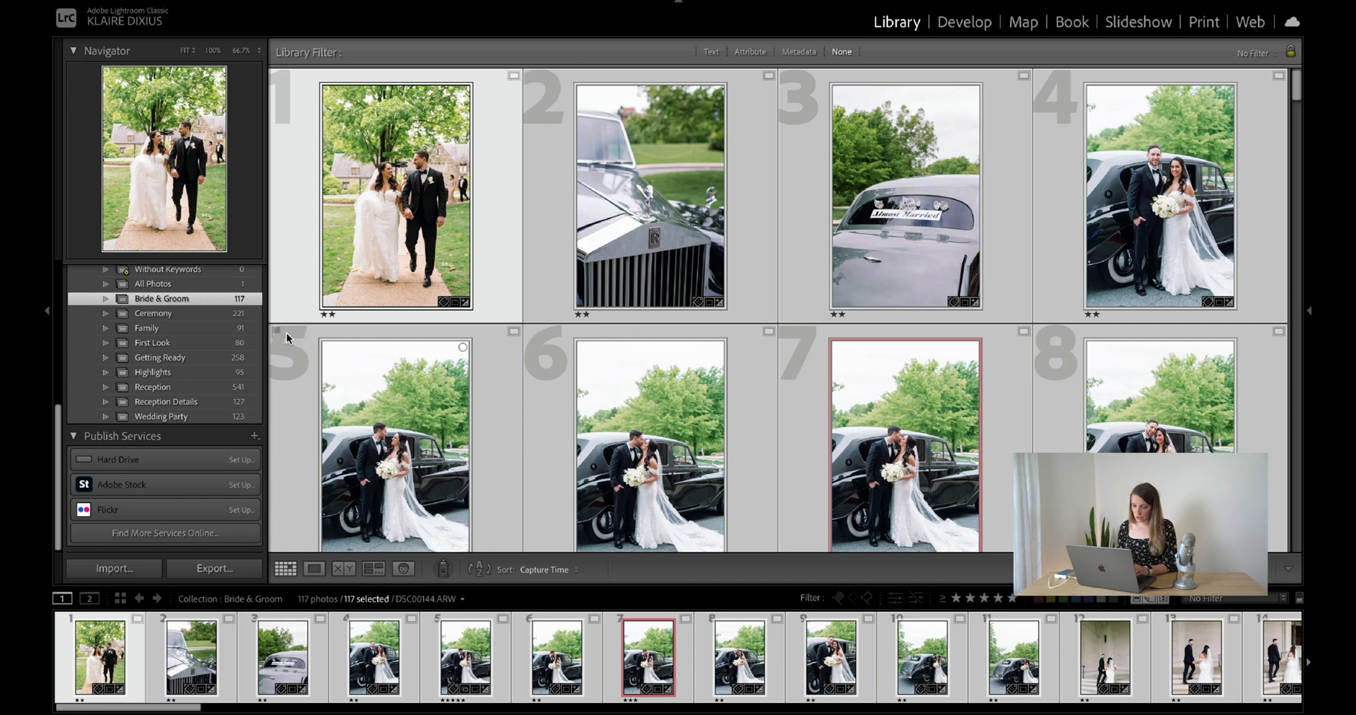
{"action": "left_click", "coordinate": [228, 573]}
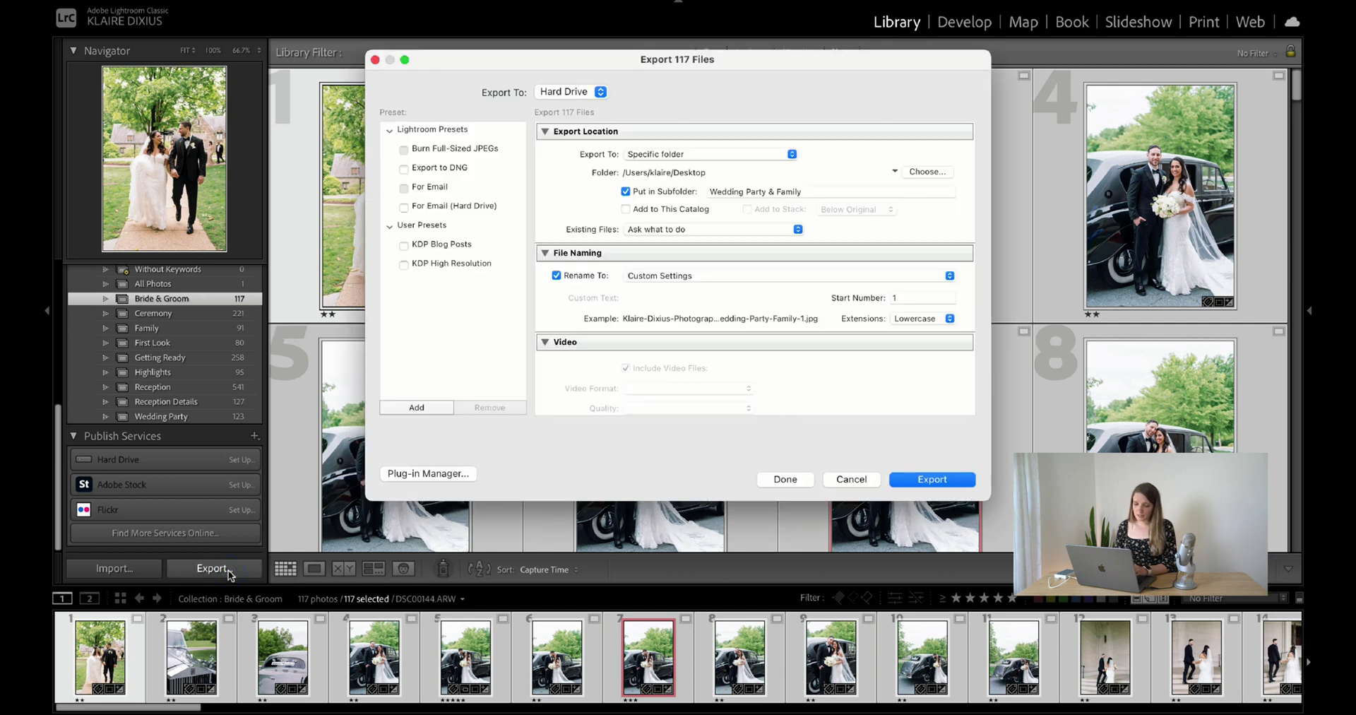
{"action": "left_click", "coordinate": [925, 172]}
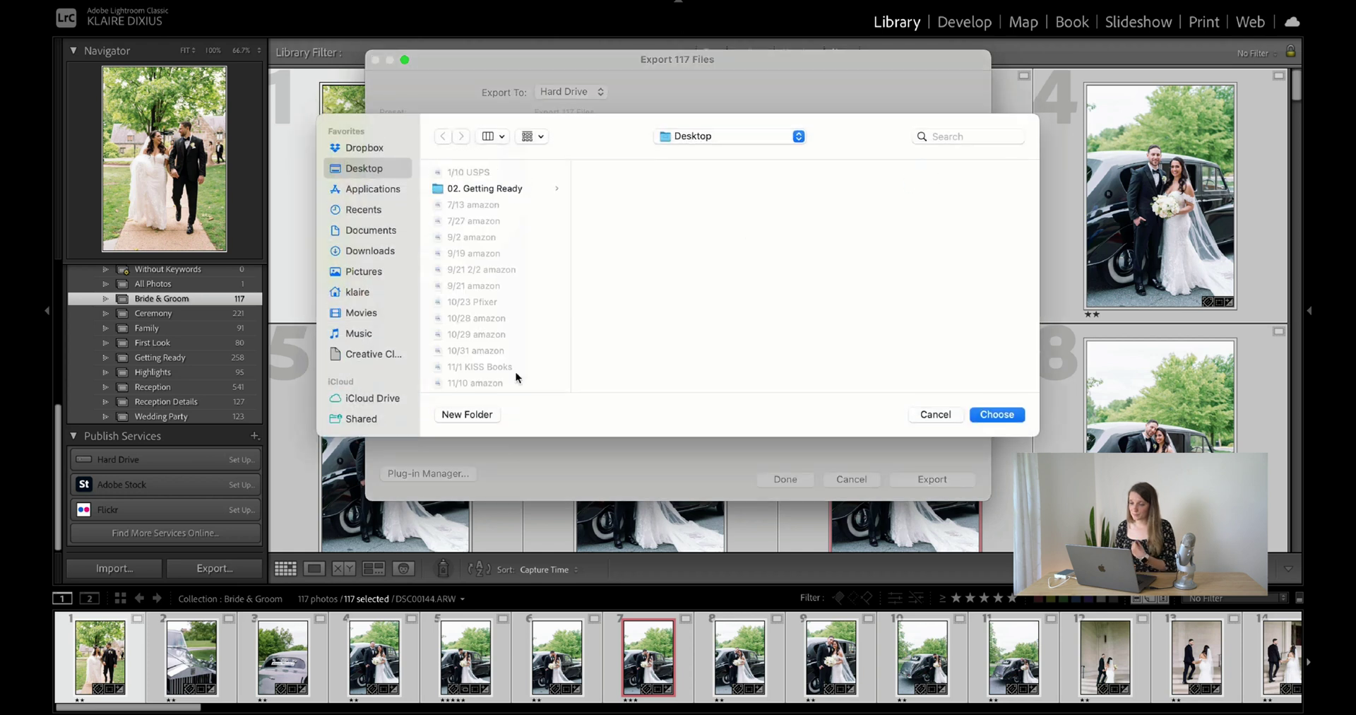
{"action": "scroll", "coordinate": [367, 332], "scroll_direction": "down", "scroll_amount": 5}
{"action": "left_click", "coordinate": [360, 397]}
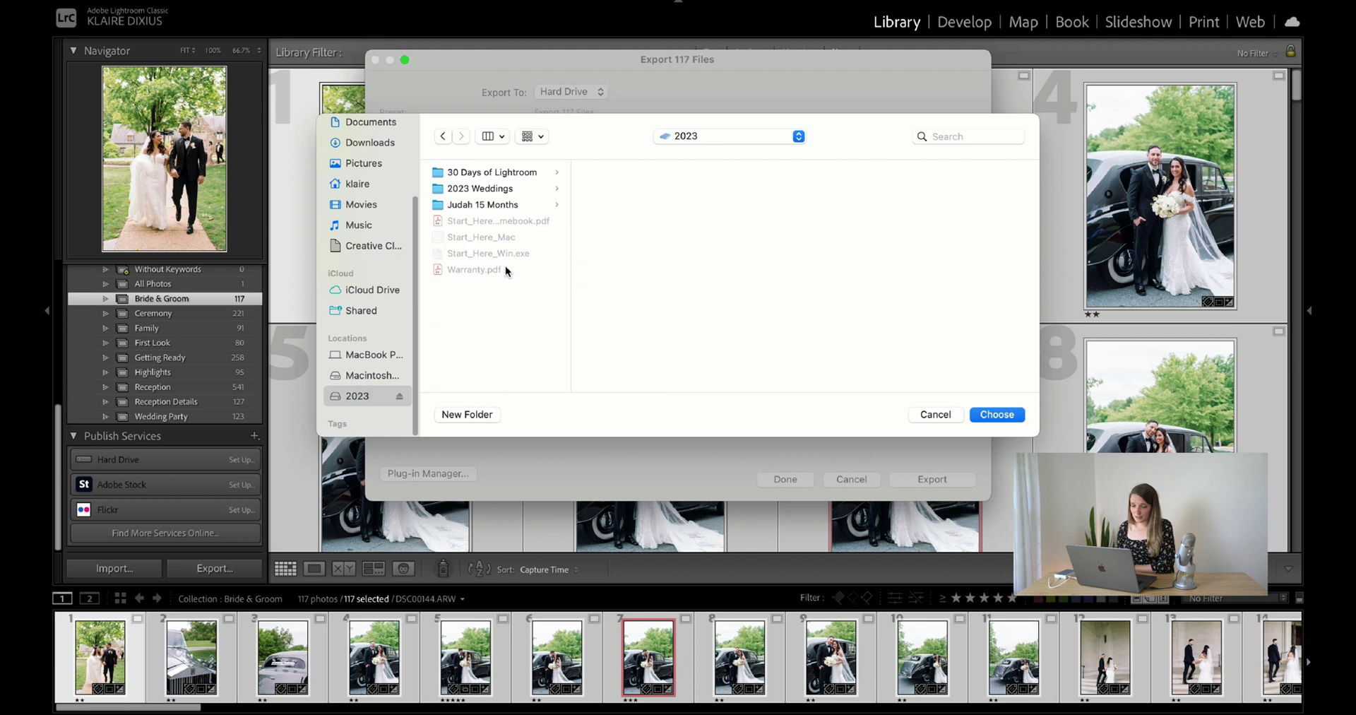
{"action": "left_click", "coordinate": [518, 189]}
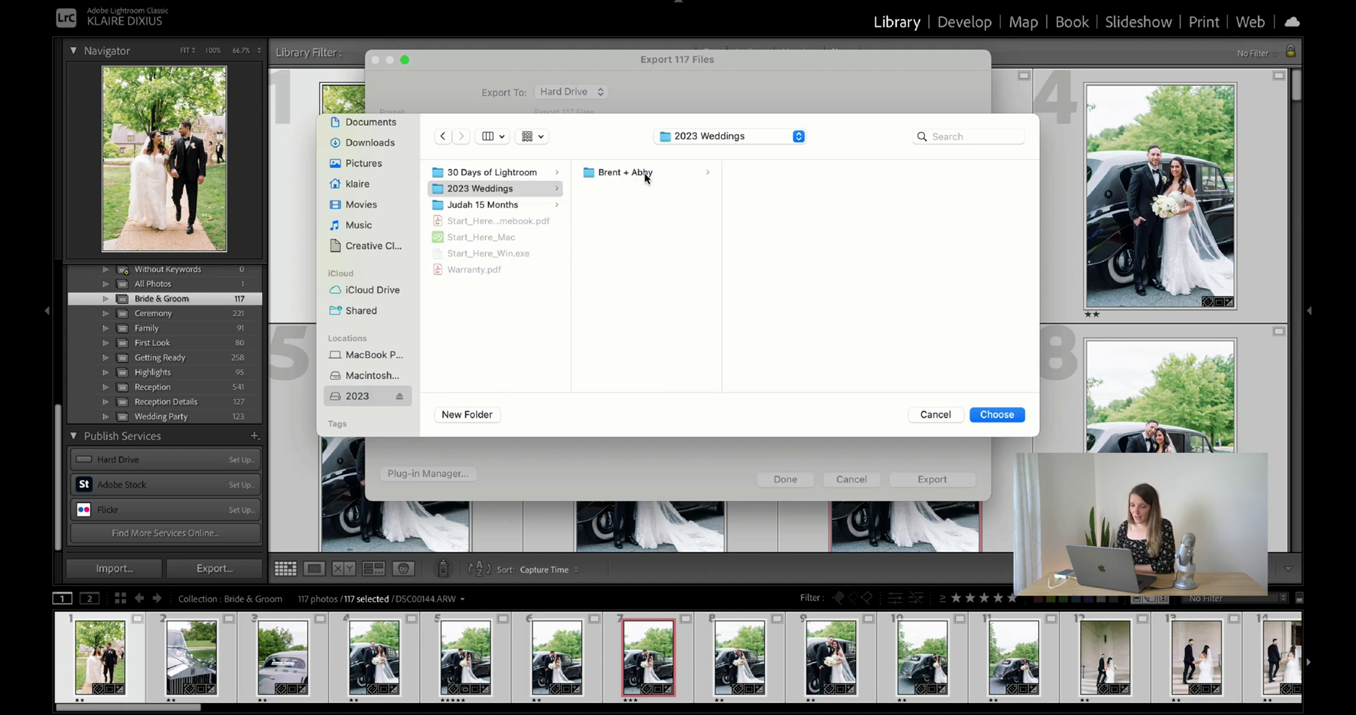
{"action": "left_click", "coordinate": [645, 172]}
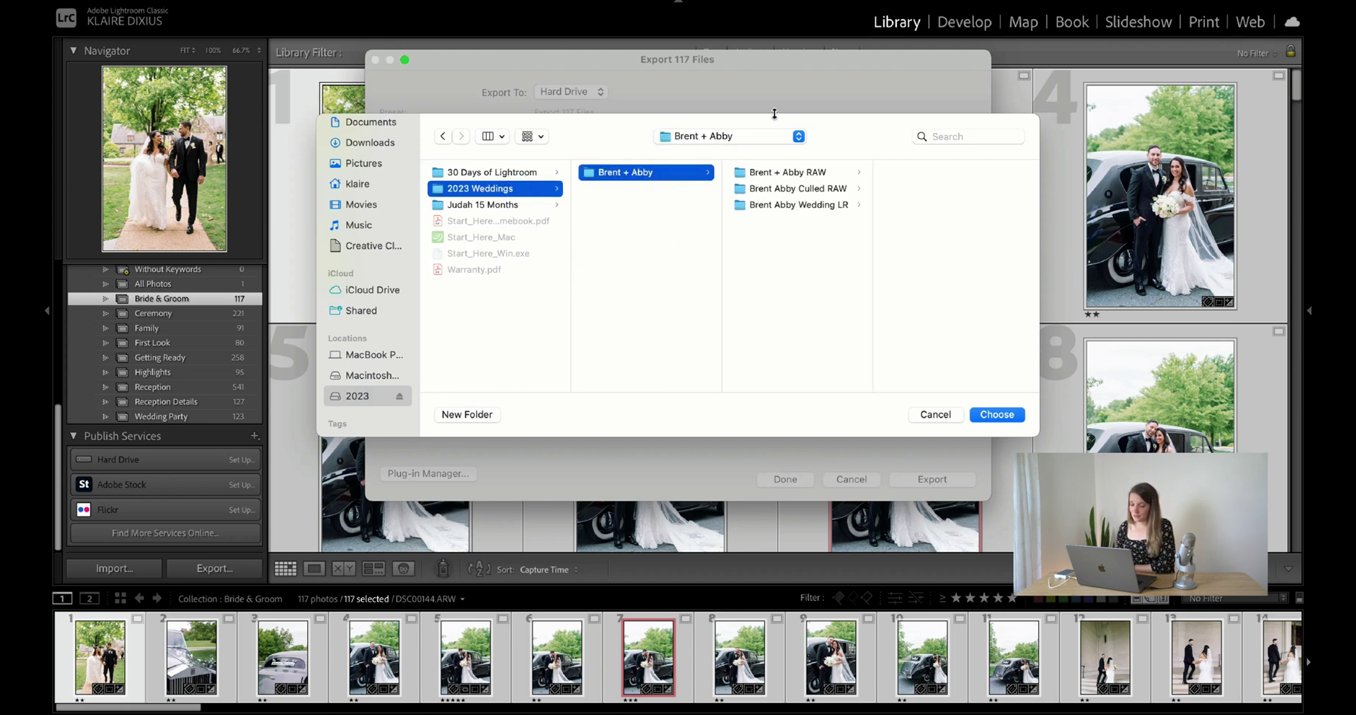
{"action": "left_click", "coordinate": [982, 414]}
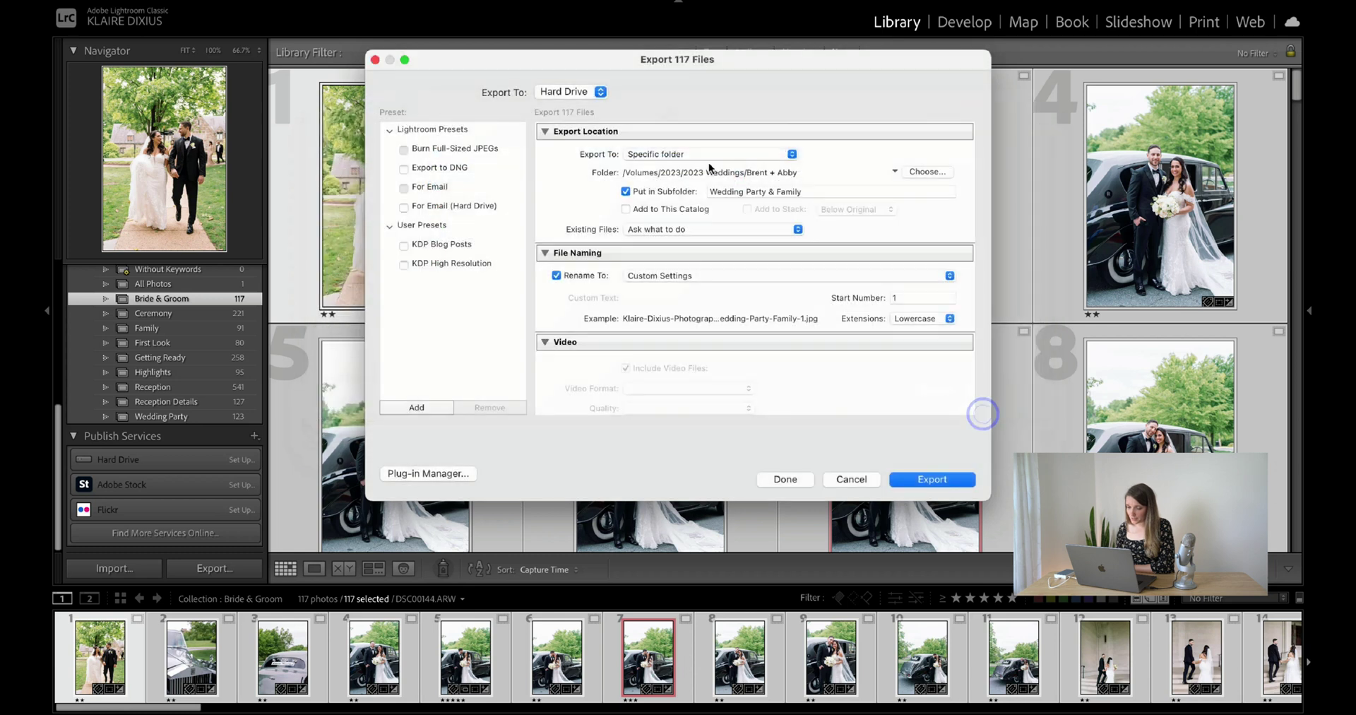
Step: Name the export subfolder Bride & Groom
{"action": "triple_click", "coordinate": [767, 192]}
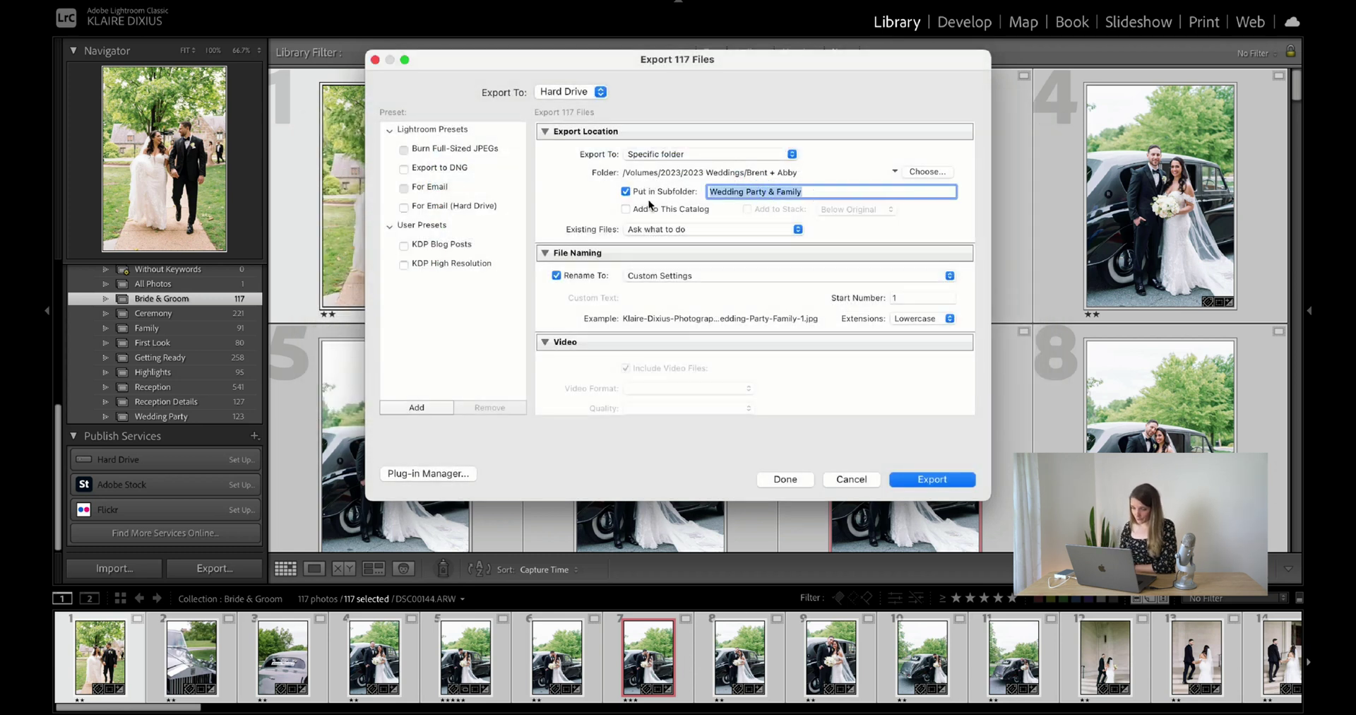
{"action": "double_click", "coordinate": [626, 191]}
{"action": "triple_click", "coordinate": [831, 189]}
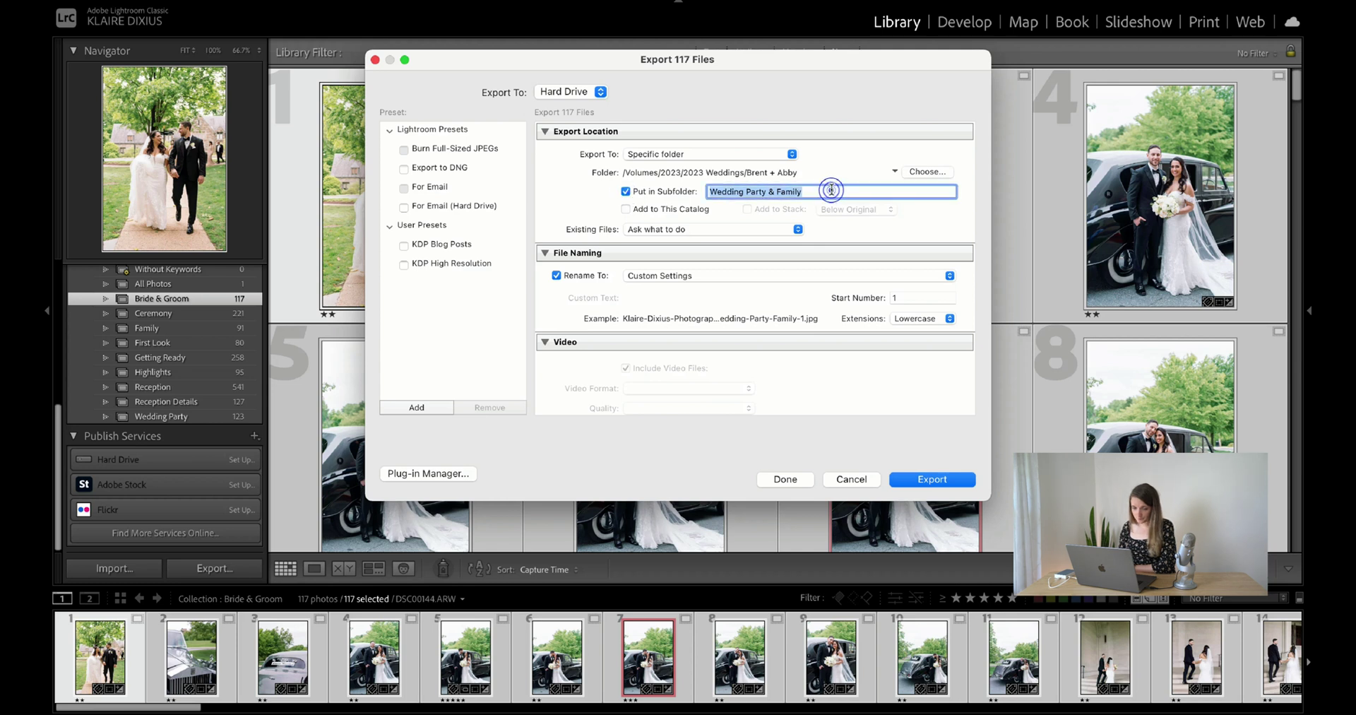
{"action": "type", "text": "Bride "}
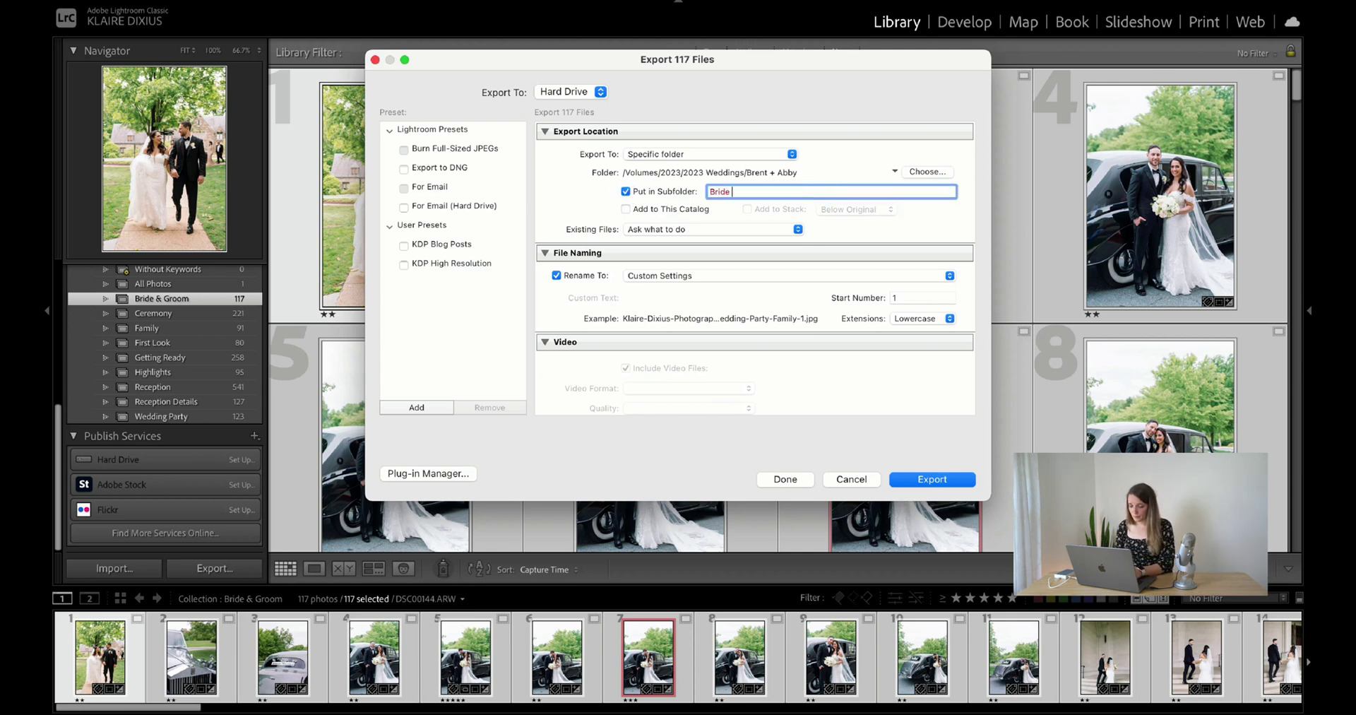
{"action": "type", "text": "& Groom"}
{"action": "left_click", "coordinate": [874, 227]}
Step: Edit the custom filename template so its photo category reads Bride-Groom- directly before the sequence number
{"action": "left_click", "coordinate": [732, 275]}
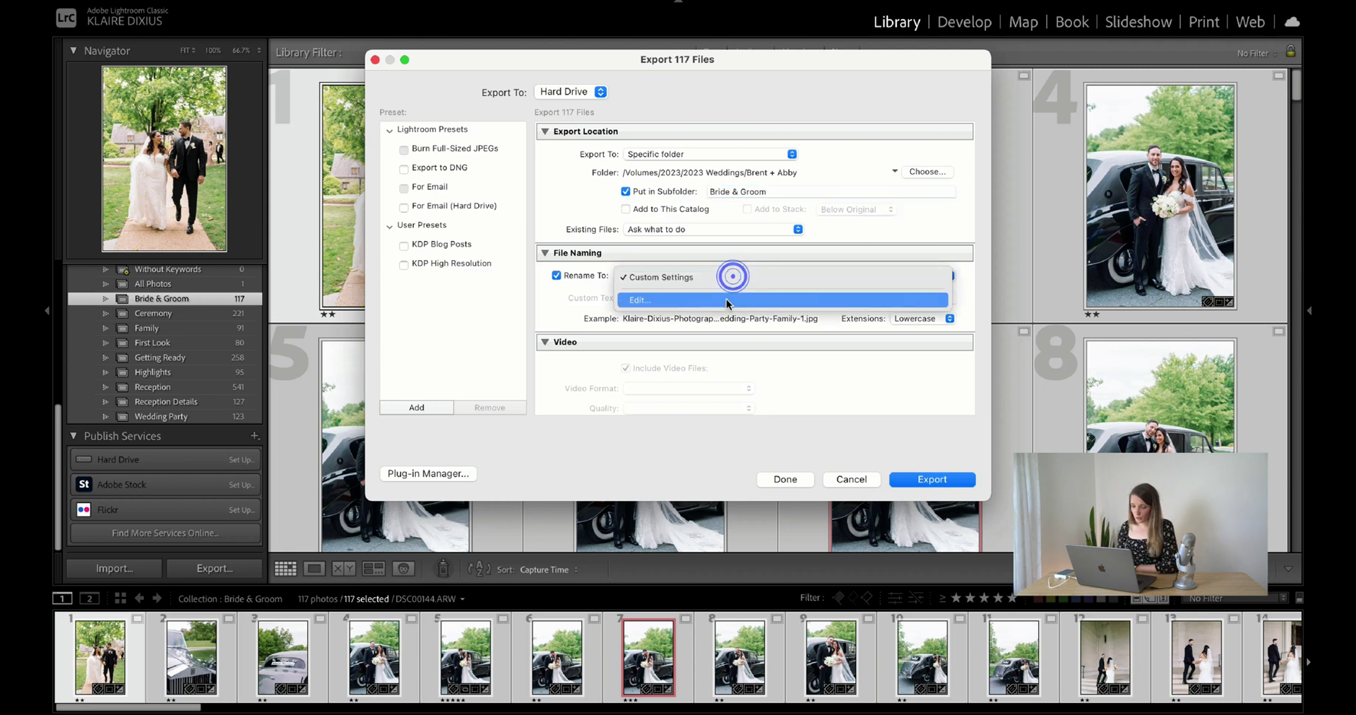
{"action": "left_click", "coordinate": [657, 300]}
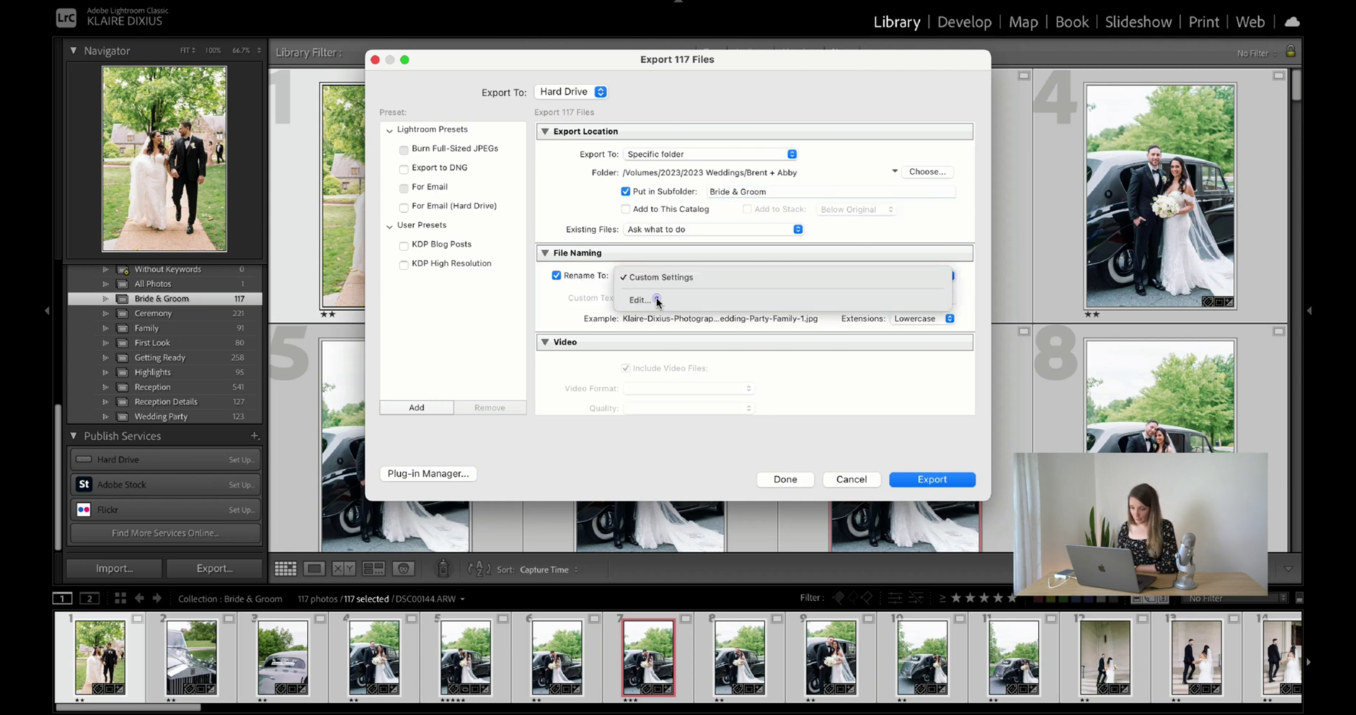
{"action": "left_click_drag", "start_coordinate": [537, 145], "coordinate": [638, 146]}
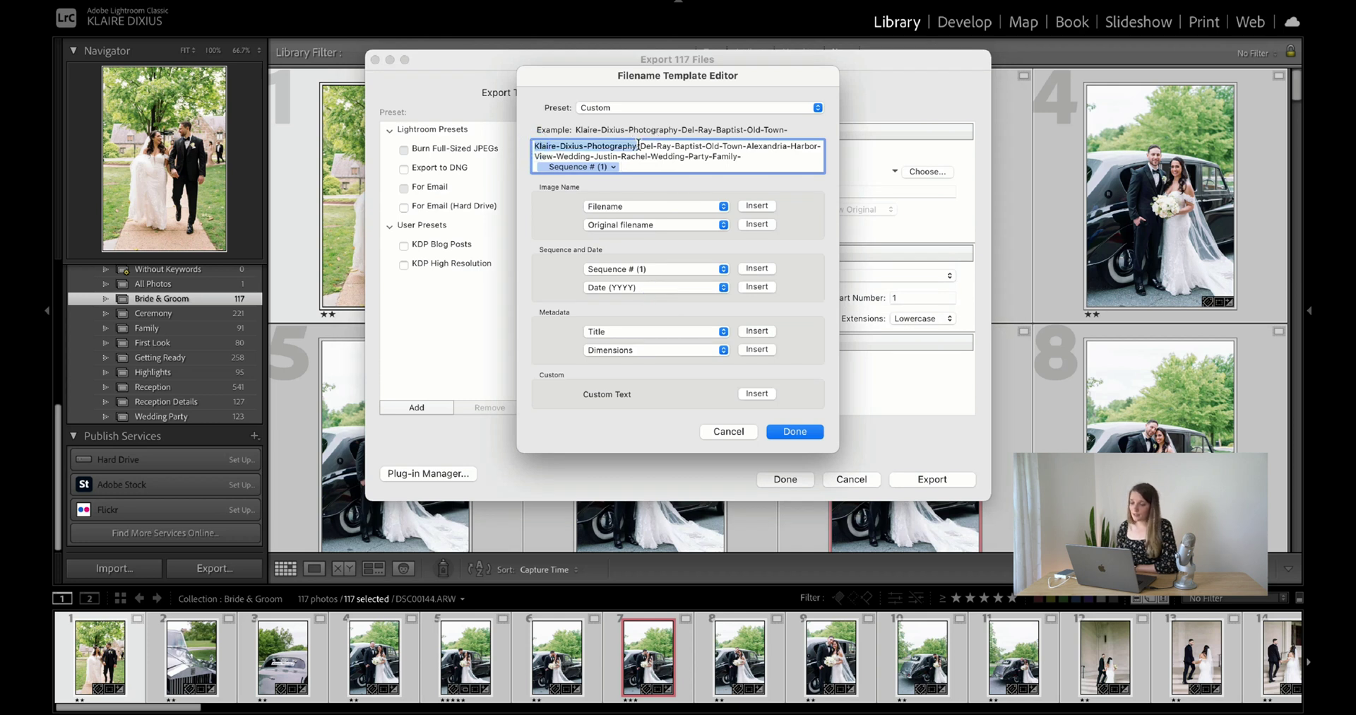
{"action": "left_click", "coordinate": [643, 146]}
{"action": "left_click_drag", "start_coordinate": [645, 146], "coordinate": [590, 157]}
{"action": "left_click", "coordinate": [629, 146]}
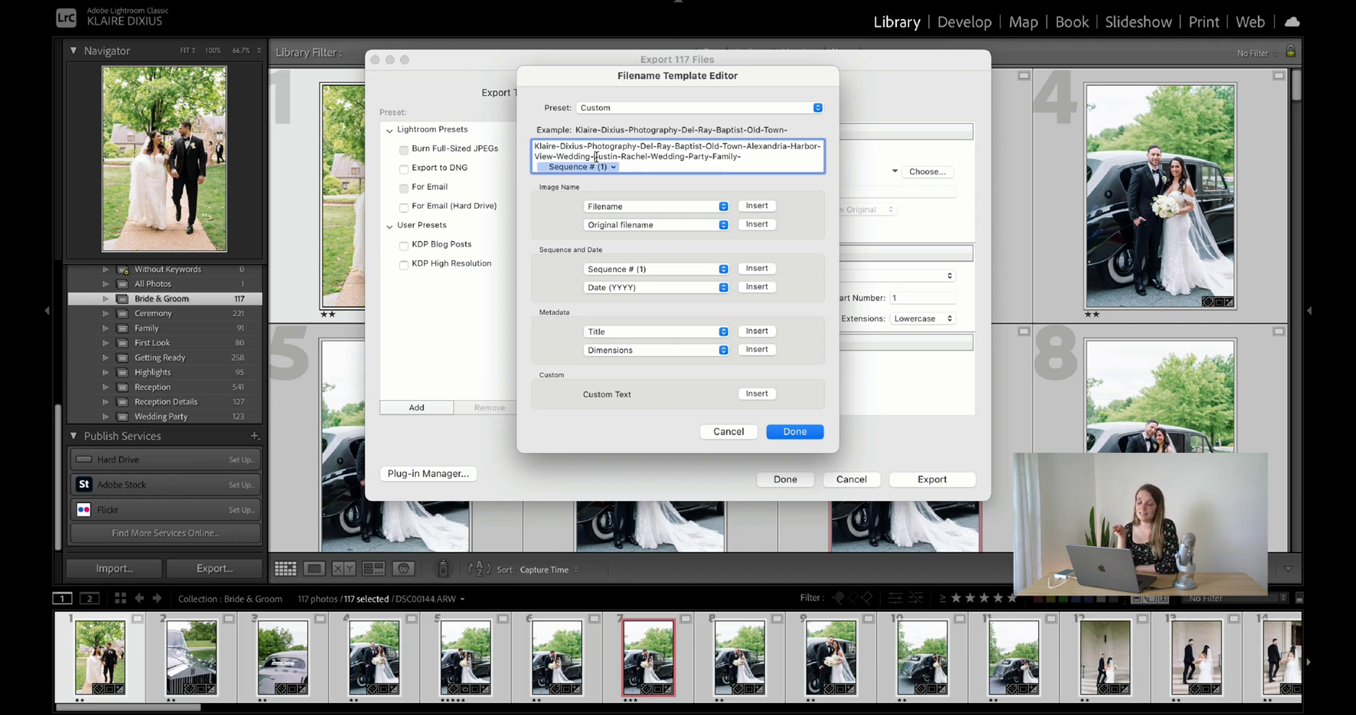
{"action": "left_click_drag", "start_coordinate": [596, 156], "coordinate": [736, 161]}
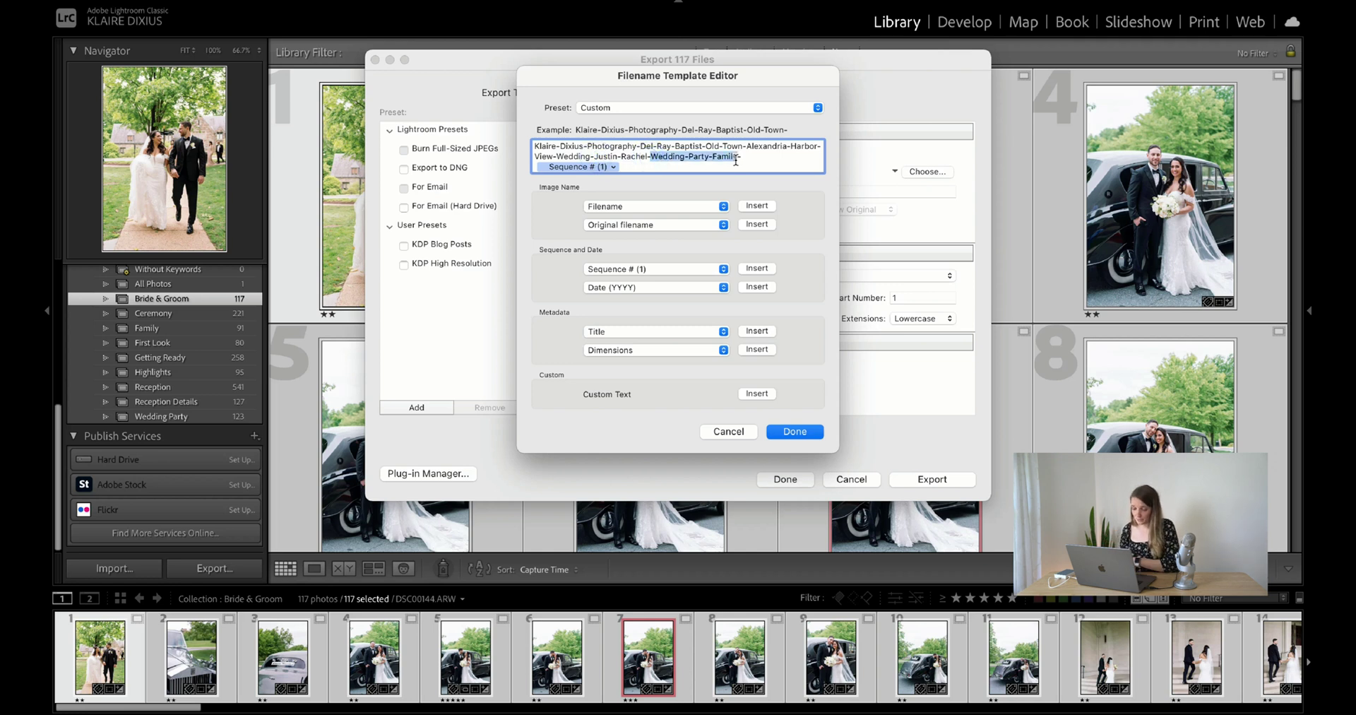
{"action": "type", "text": "Bride-Groom-"}
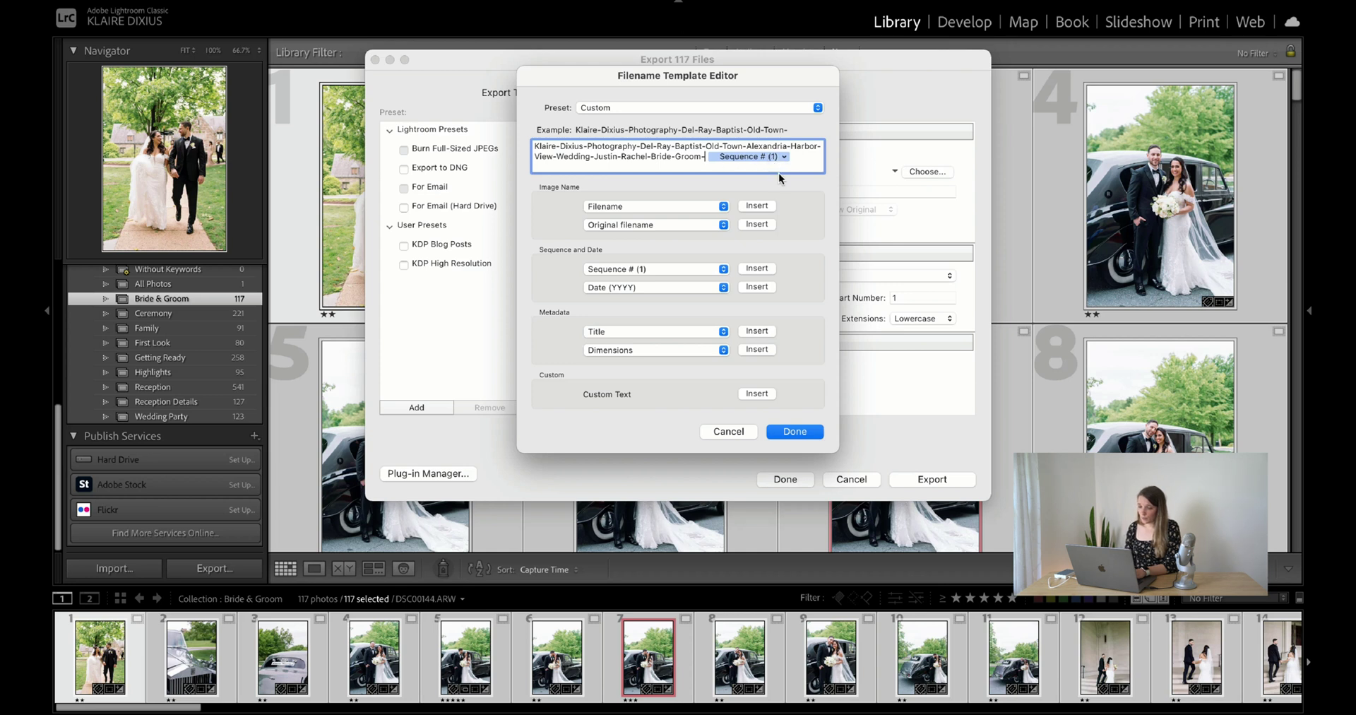
{"action": "left_click", "coordinate": [773, 431]}
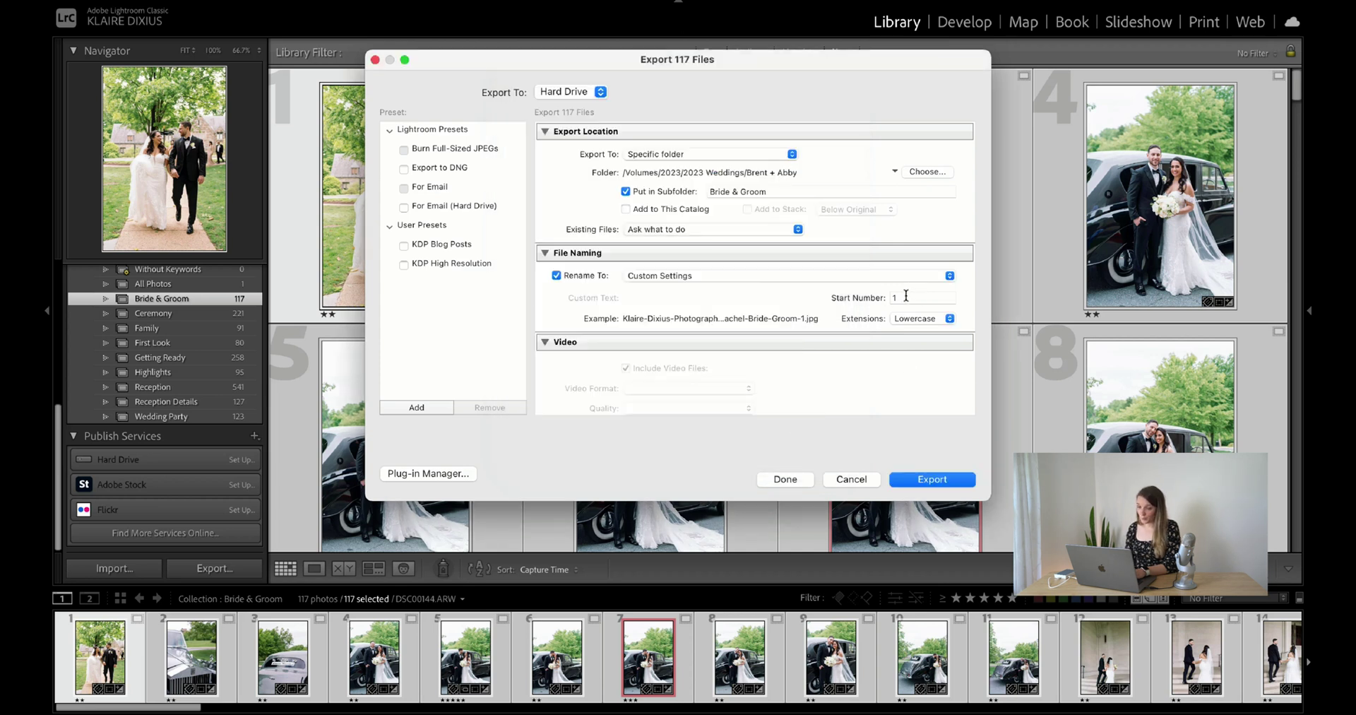
Step: Reopen the filename template to check the sequence number element, and close it without changes
{"action": "left_click", "coordinate": [827, 277]}
{"action": "left_click", "coordinate": [818, 294]}
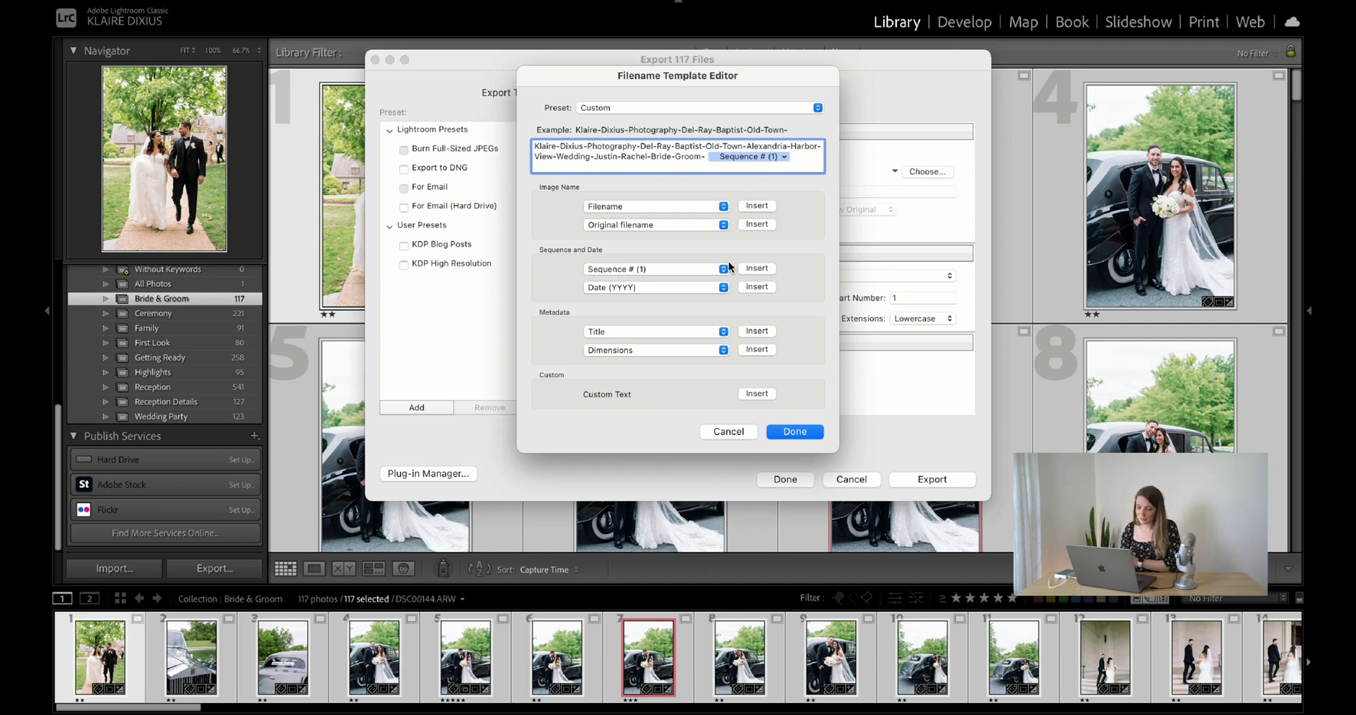
{"action": "left_click", "coordinate": [791, 433]}
Step: Check the export file settings for image format, quality and color space
{"action": "scroll", "coordinate": [874, 375], "scroll_direction": "down", "scroll_amount": 6}
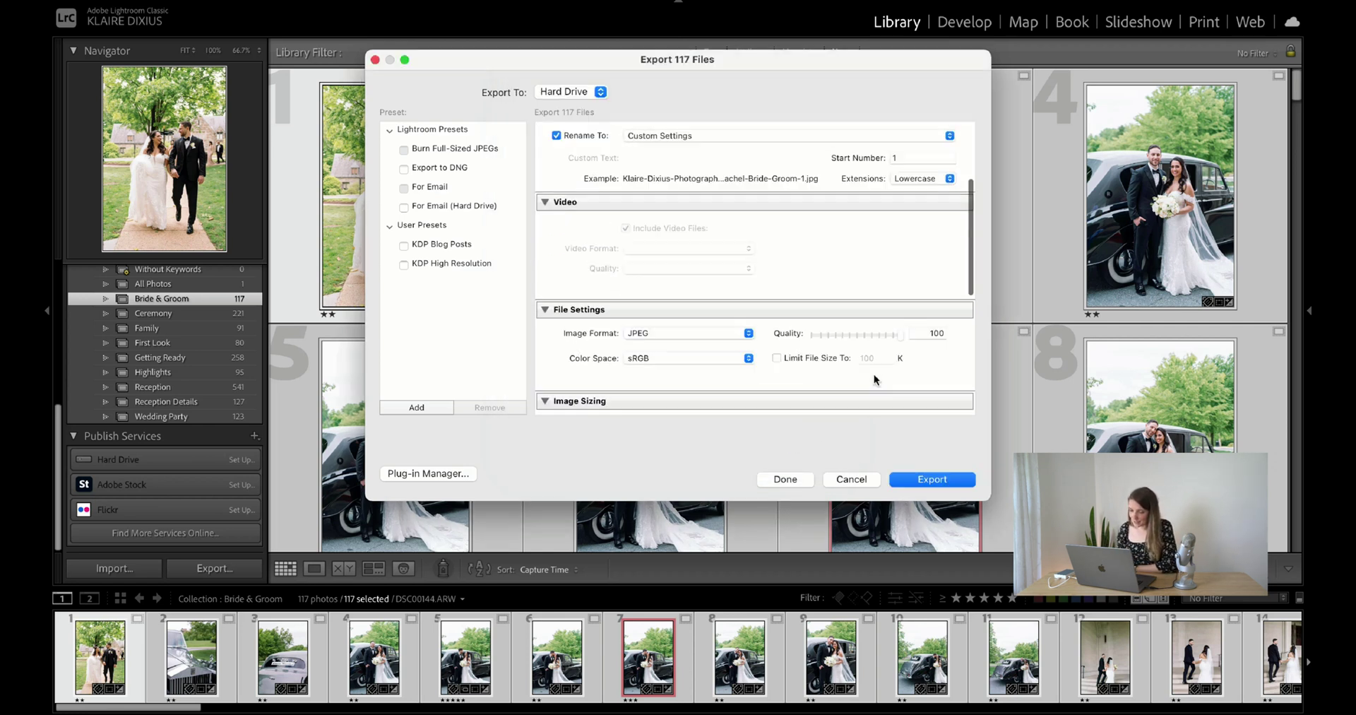
{"action": "scroll", "coordinate": [875, 374], "scroll_direction": "down", "scroll_amount": 2}
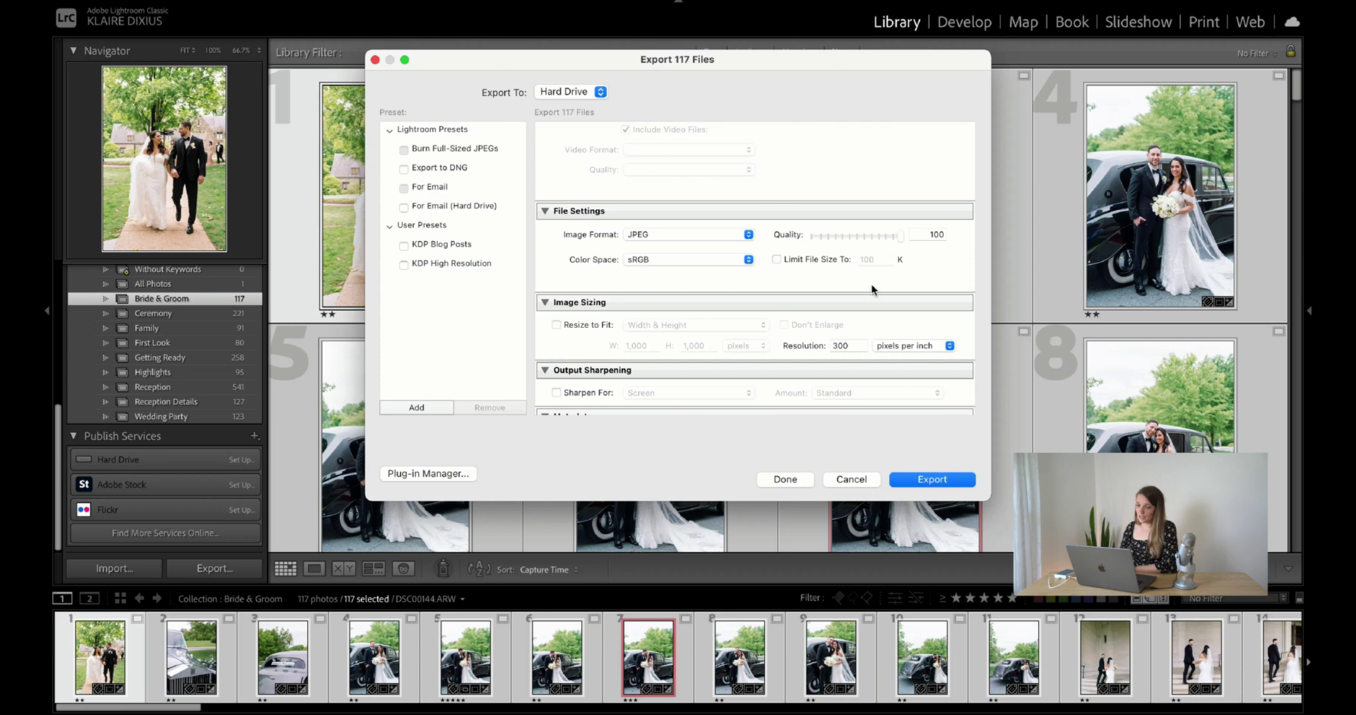
{"action": "left_click", "coordinate": [700, 234]}
{"action": "left_click", "coordinate": [700, 235]}
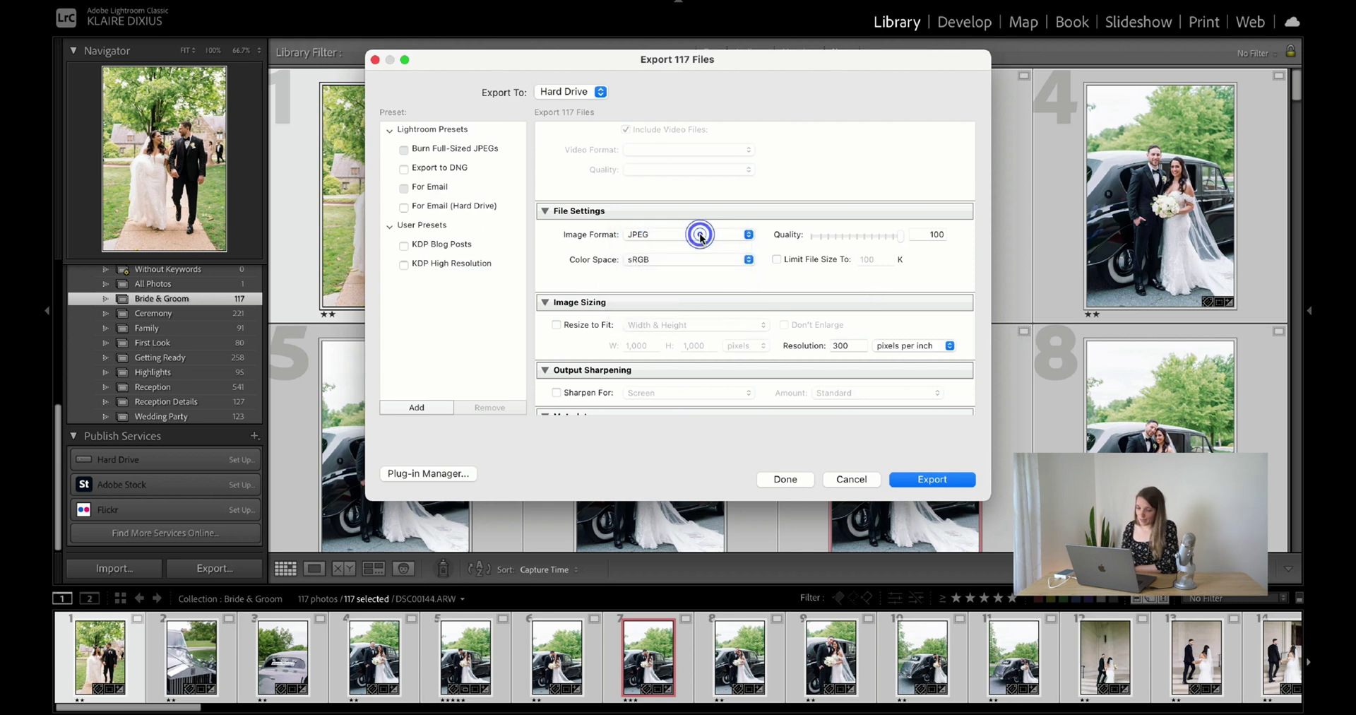
{"action": "left_click", "coordinate": [704, 261]}
{"action": "left_click", "coordinate": [703, 263]}
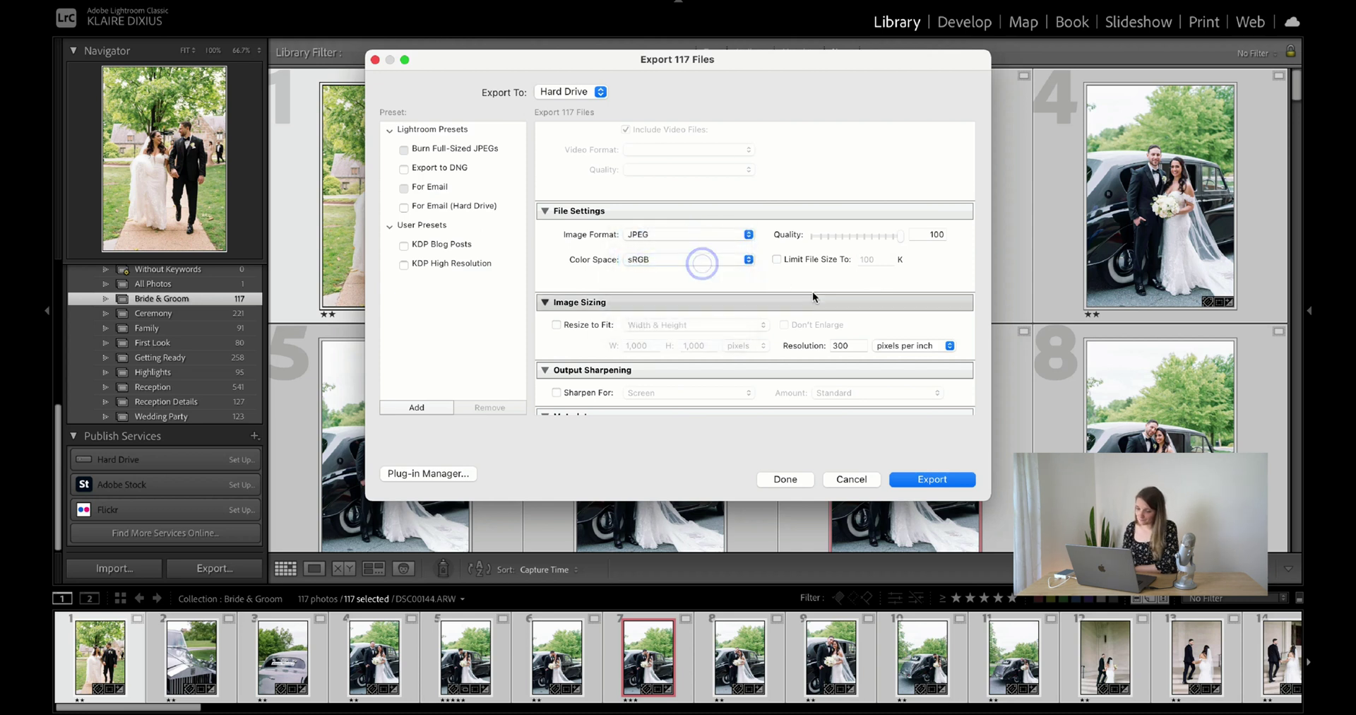
Step: Review the image sizing, resolution, sharpening, metadata and watermark settings, and cancel the export
{"action": "scroll", "coordinate": [812, 291], "scroll_direction": "down", "scroll_amount": 3}
{"action": "left_click", "coordinate": [855, 266]}
{"action": "left_click", "coordinate": [876, 252]}
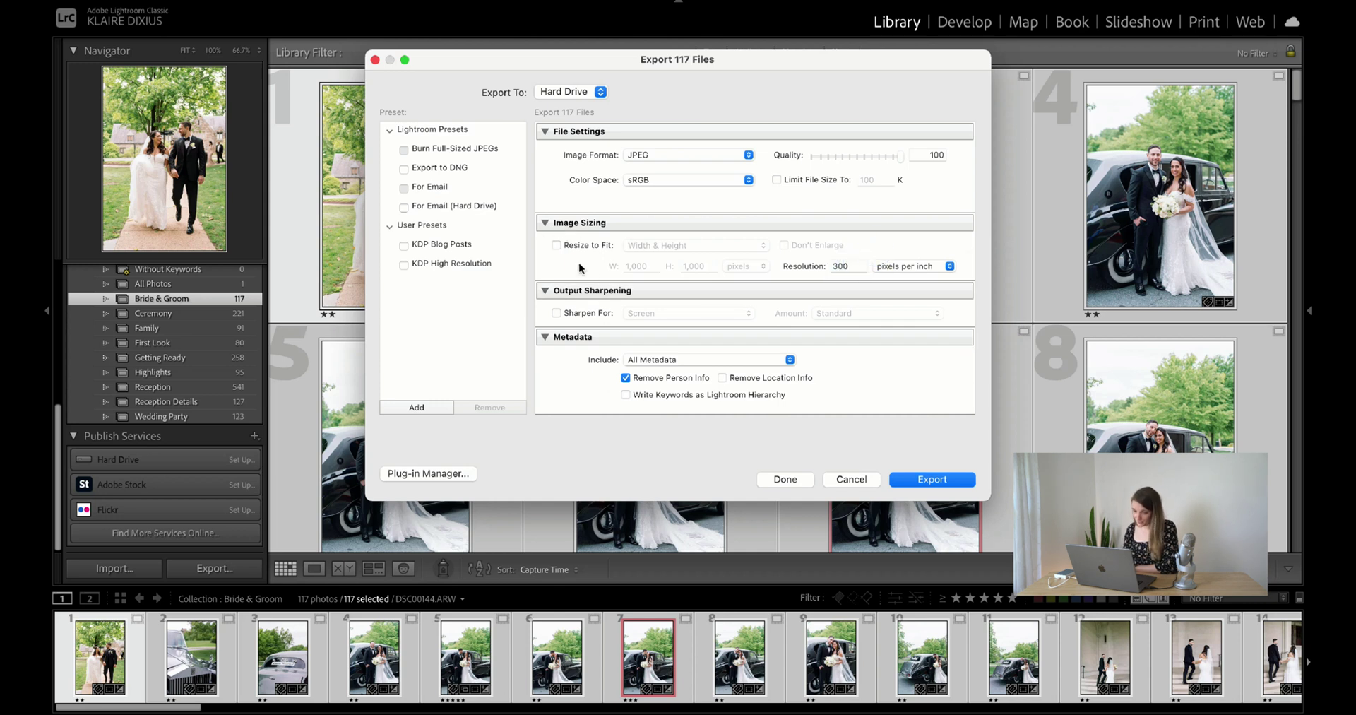
{"action": "scroll", "coordinate": [598, 203], "scroll_direction": "down", "scroll_amount": 2}
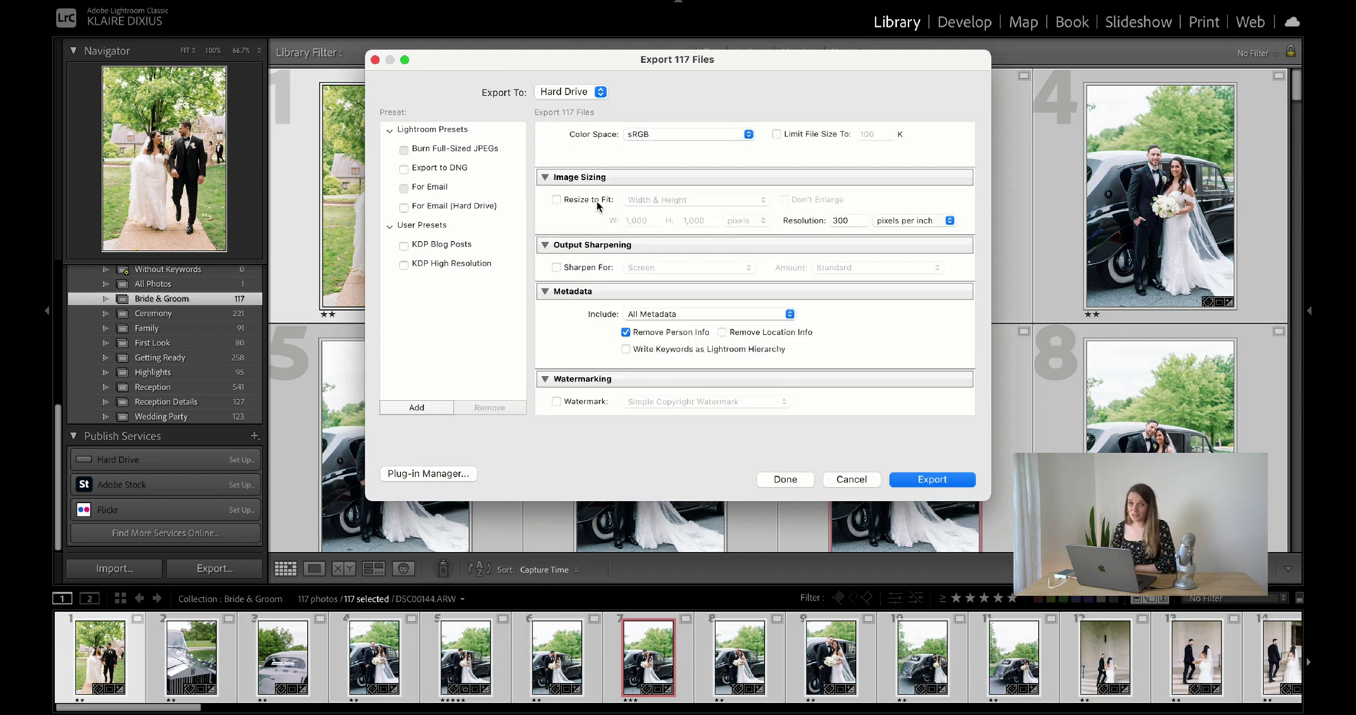
{"action": "scroll", "coordinate": [806, 280], "scroll_direction": "down", "scroll_amount": 1}
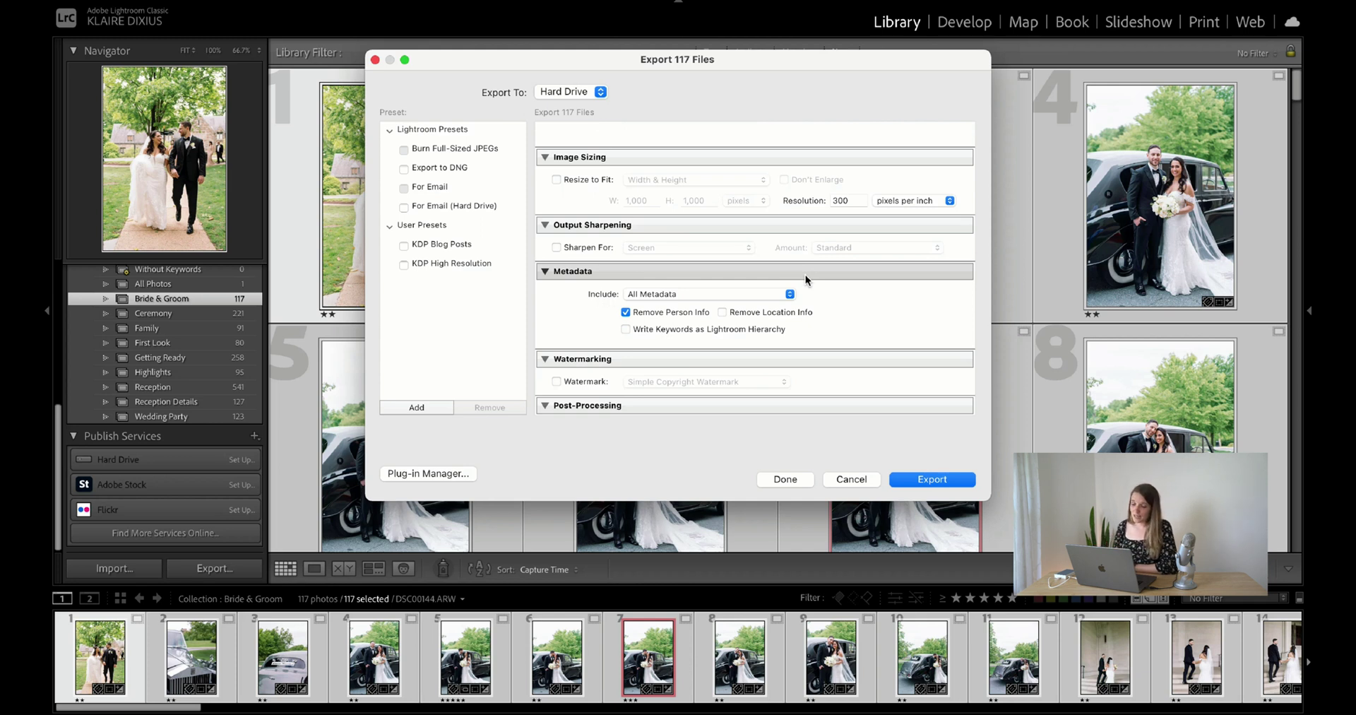
{"action": "scroll", "coordinate": [843, 312], "scroll_direction": "up", "scroll_amount": 10}
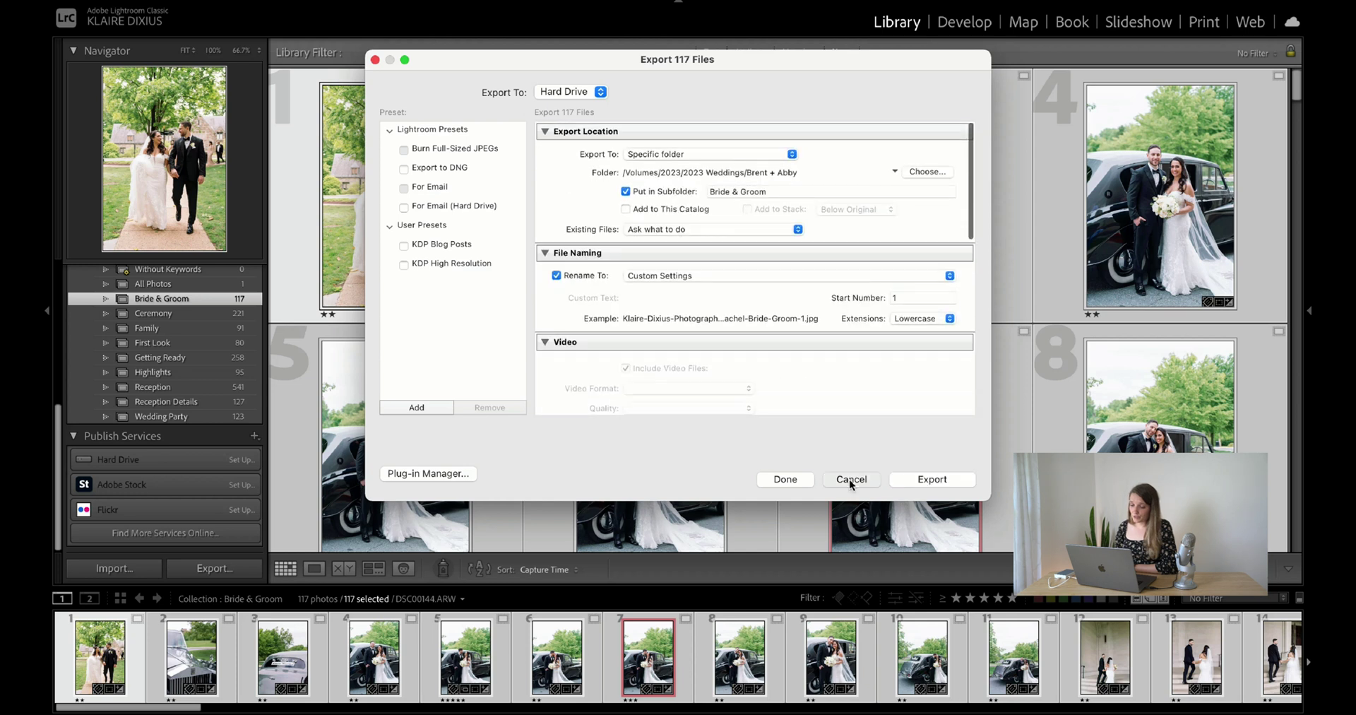
{"action": "left_click", "coordinate": [850, 479]}
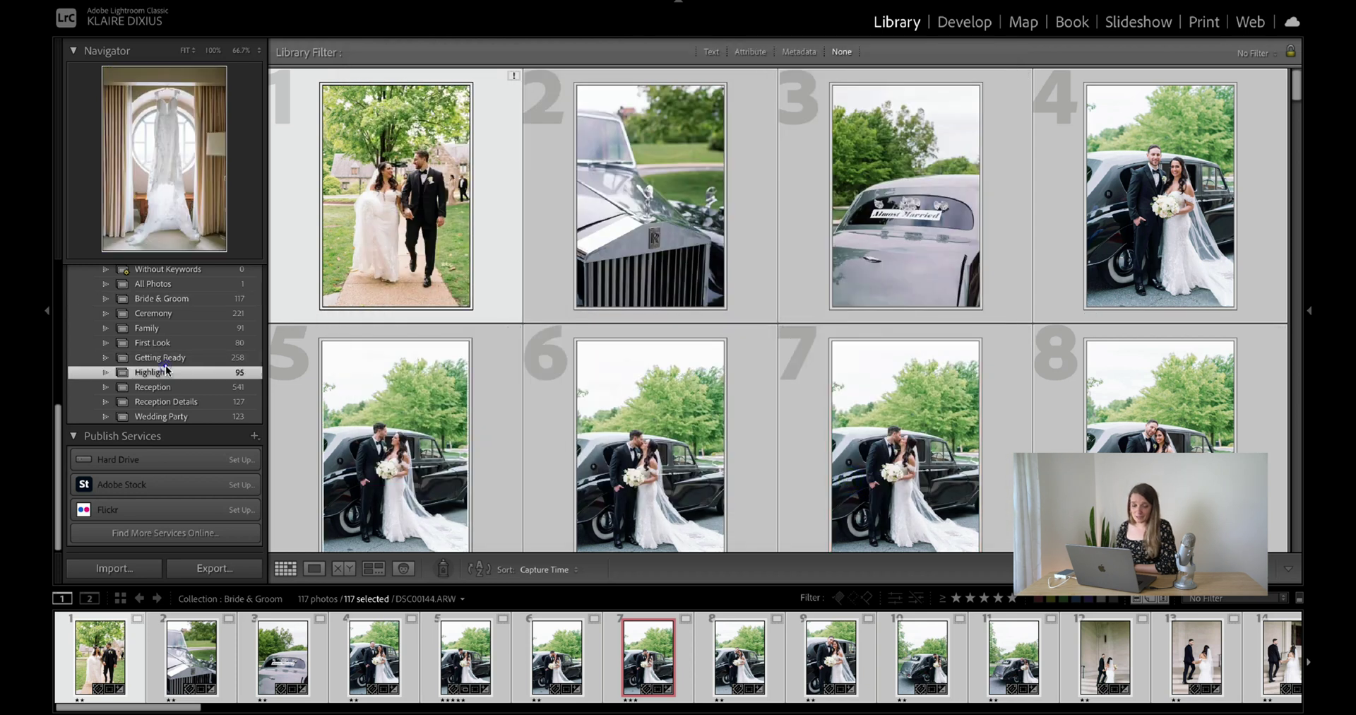
Step: Select all photos in the Highlights collection and open the export settings for them
{"action": "left_click", "coordinate": [165, 366]}
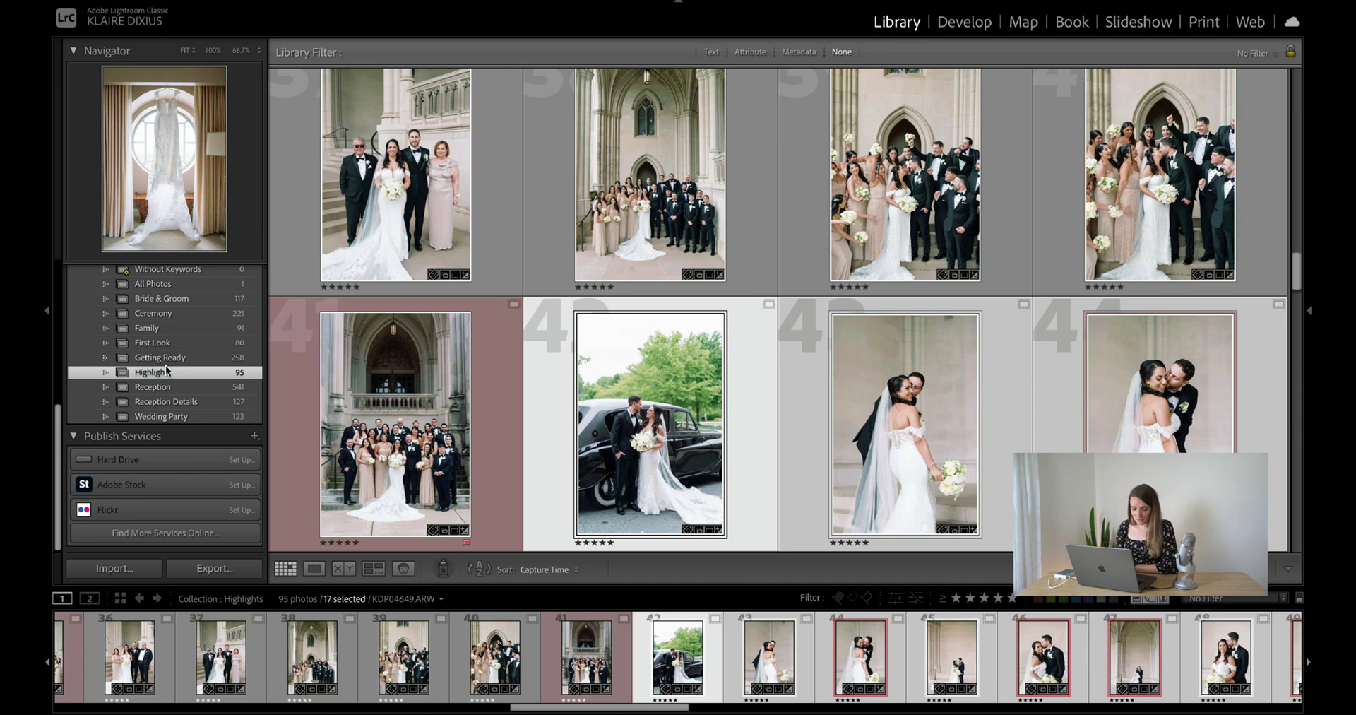
{"action": "key", "text": "super+a"}
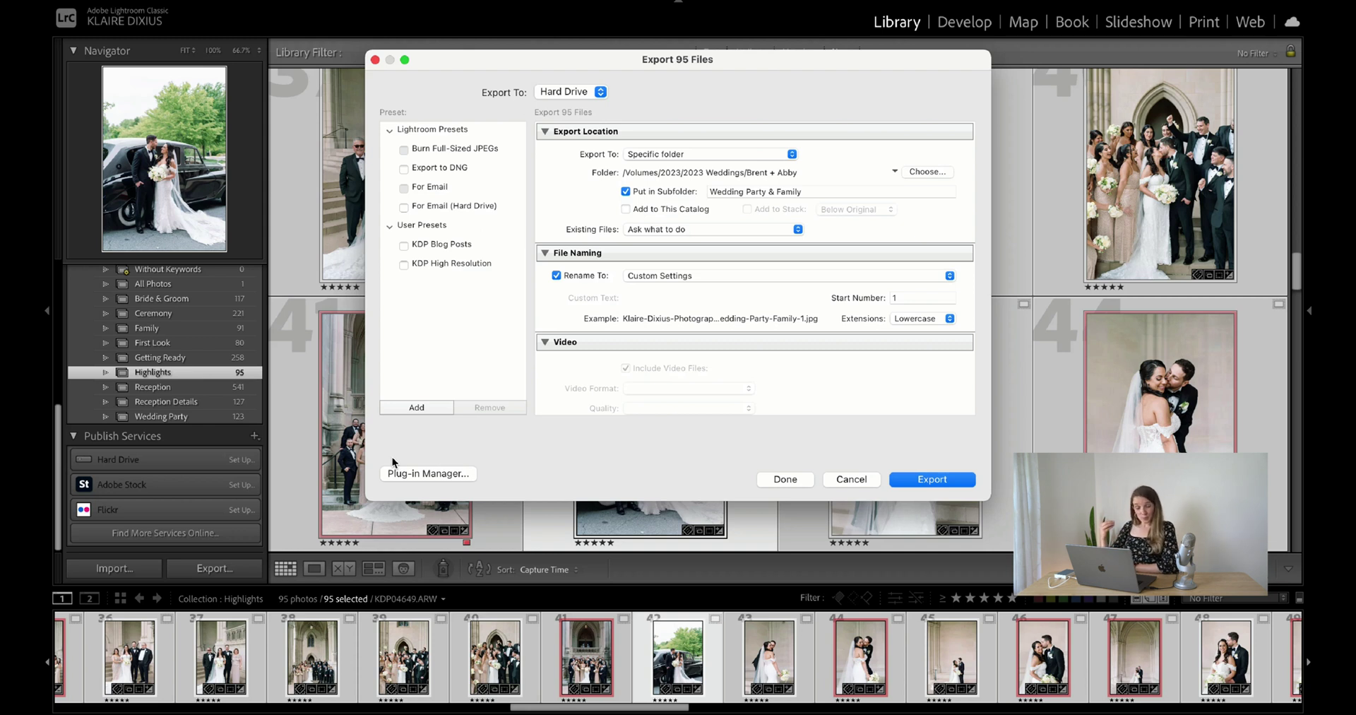
{"action": "left_click", "coordinate": [806, 192]}
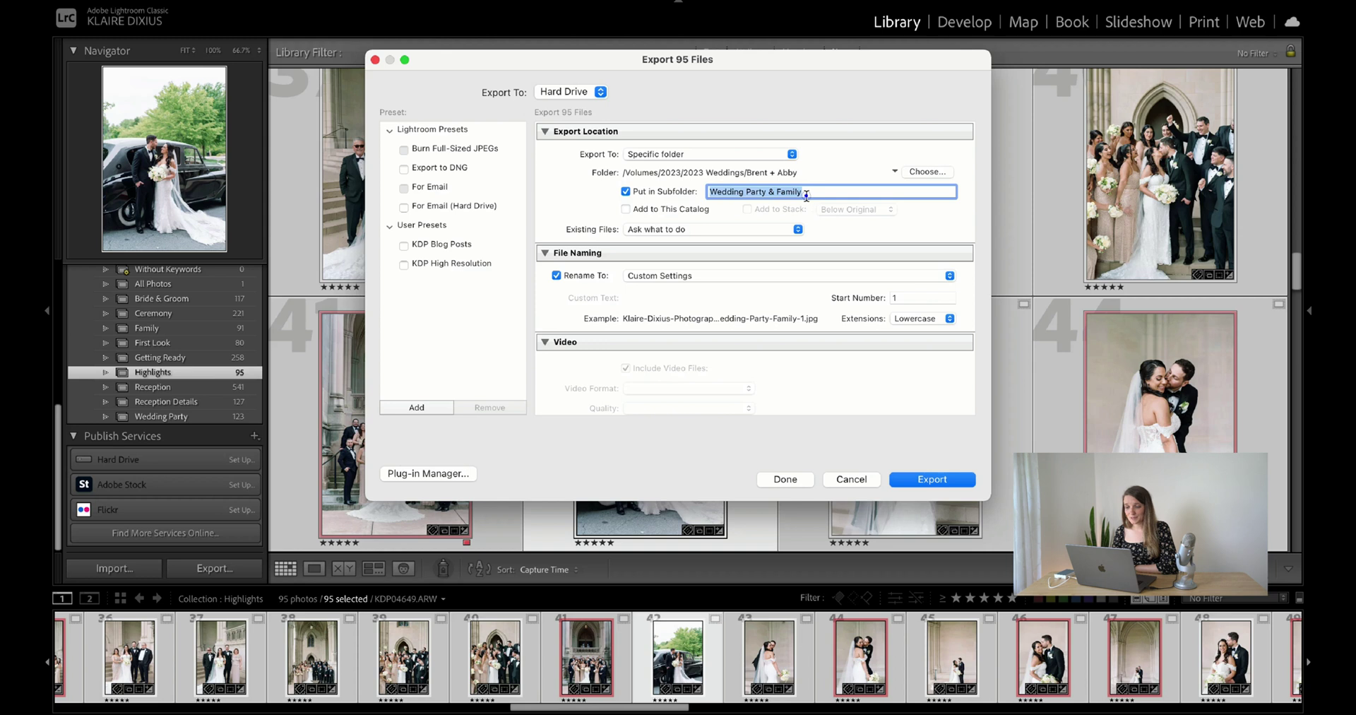
{"action": "left_click", "coordinate": [820, 291]}
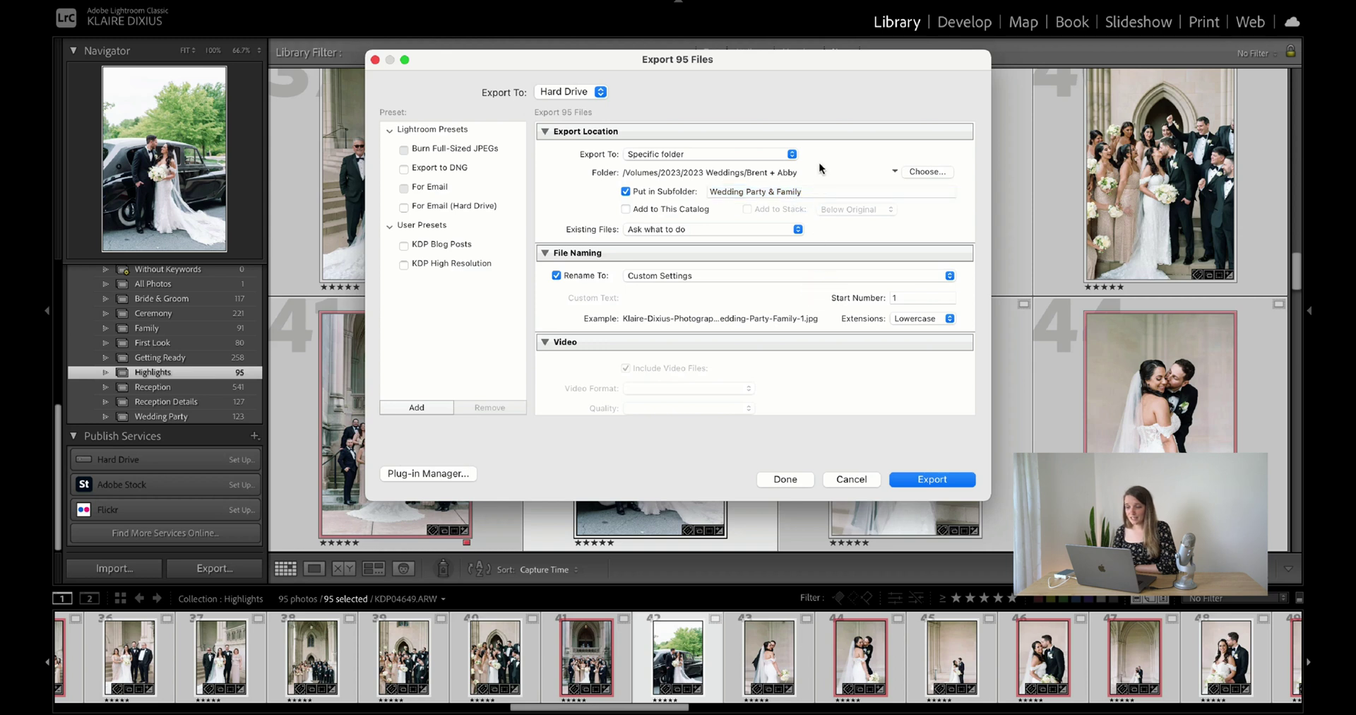
{"action": "scroll", "coordinate": [818, 307], "scroll_direction": "down", "scroll_amount": 5}
{"action": "scroll", "coordinate": [819, 306], "scroll_direction": "up", "scroll_amount": 5}
Step: Name the export subfolder Blog Post
{"action": "left_click", "coordinate": [820, 191]}
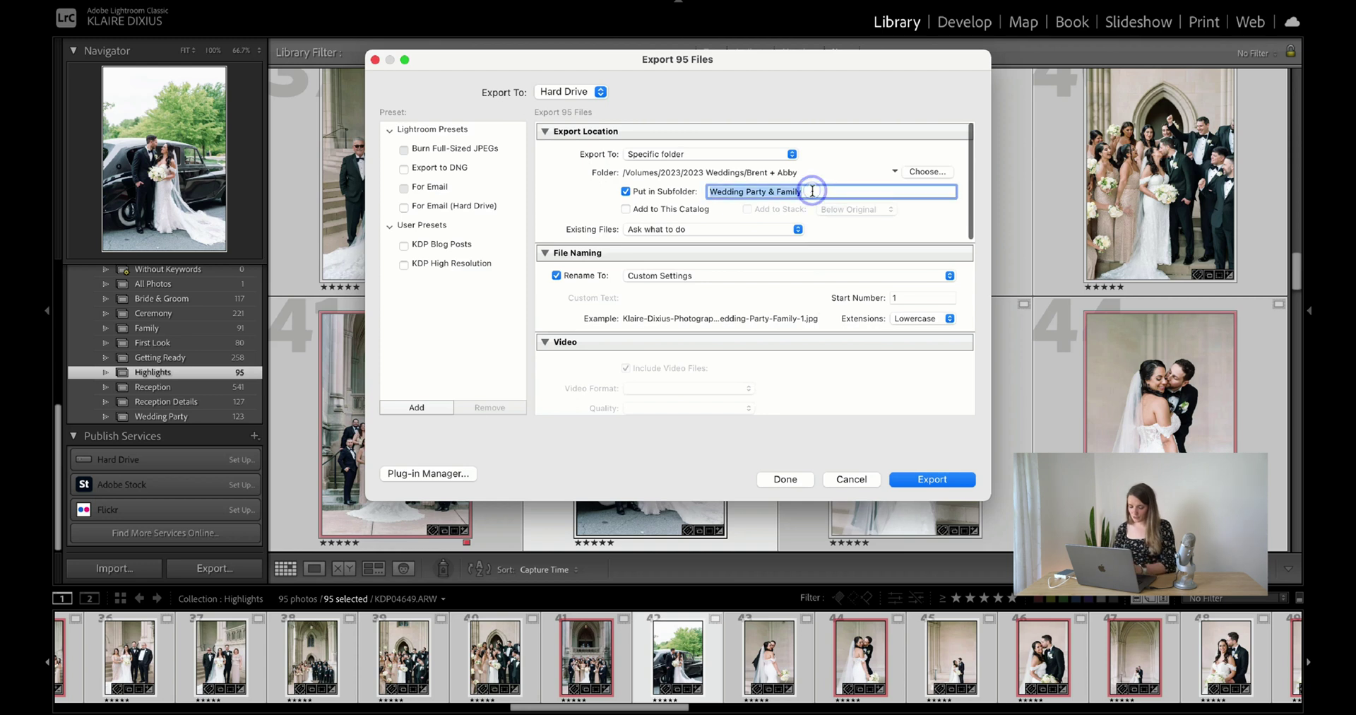
{"action": "type", "text": "Highl"}
{"action": "key", "text": "BackSpace"}
{"action": "key", "text": "BackSpace"}
{"action": "key", "text": "BackSpace"}
{"action": "key", "text": "BackSpace"}
{"action": "key", "text": "BackSpace"}
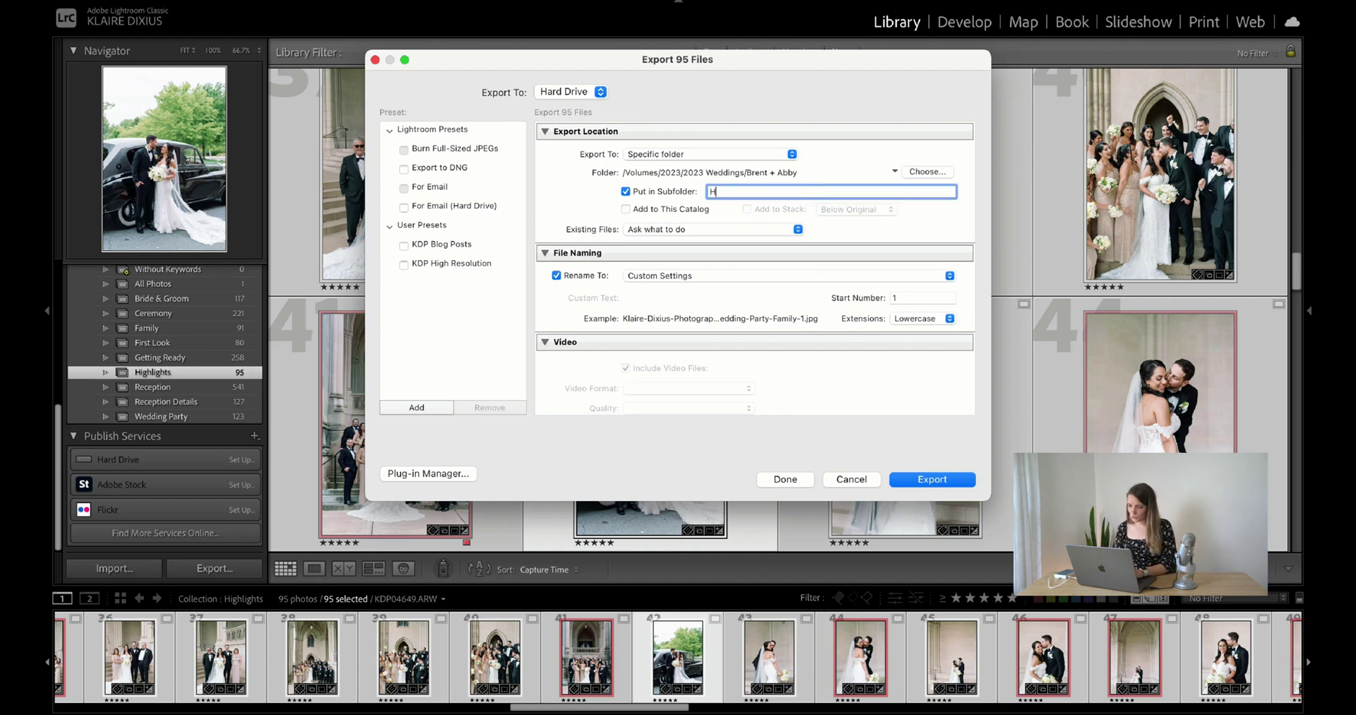
{"action": "type", "text": "Blog Post"}
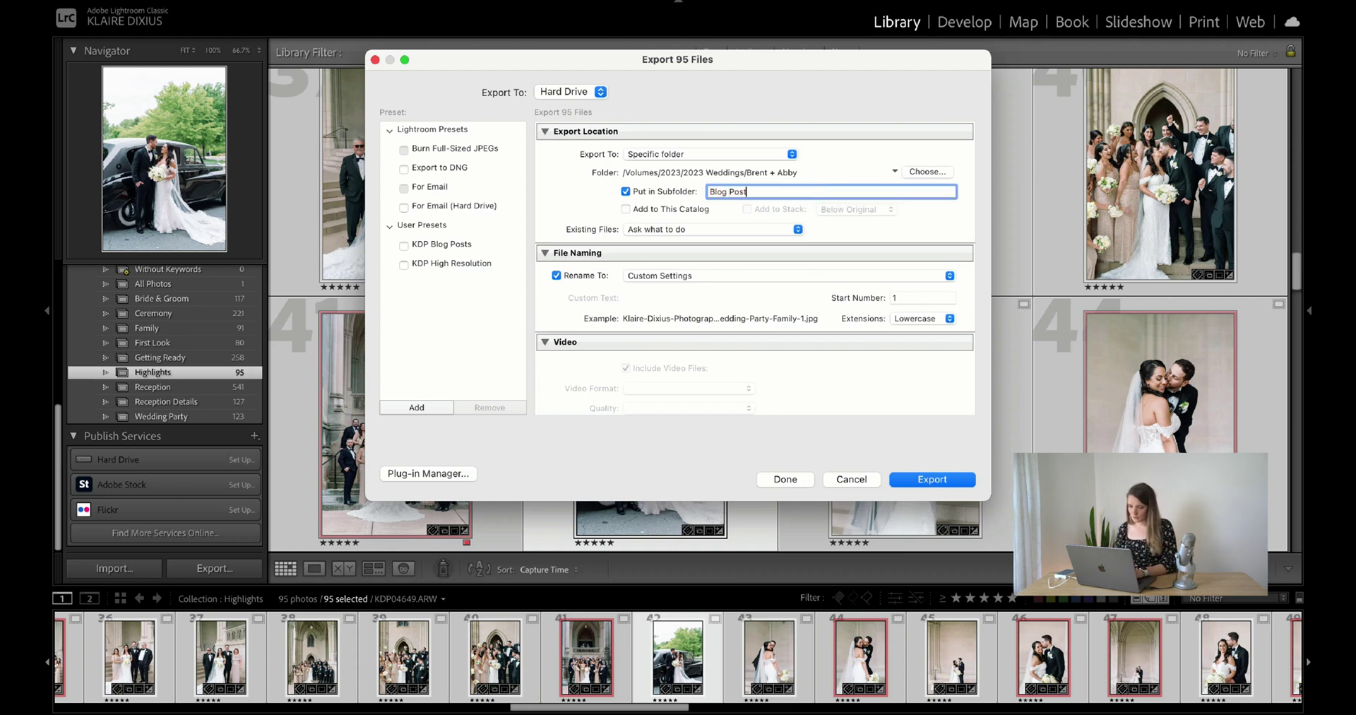
{"action": "left_click", "coordinate": [804, 295]}
Step: Edit the custom file name template so its ending reads Highlights instead of Family before the sequence number
{"action": "left_click", "coordinate": [808, 277]}
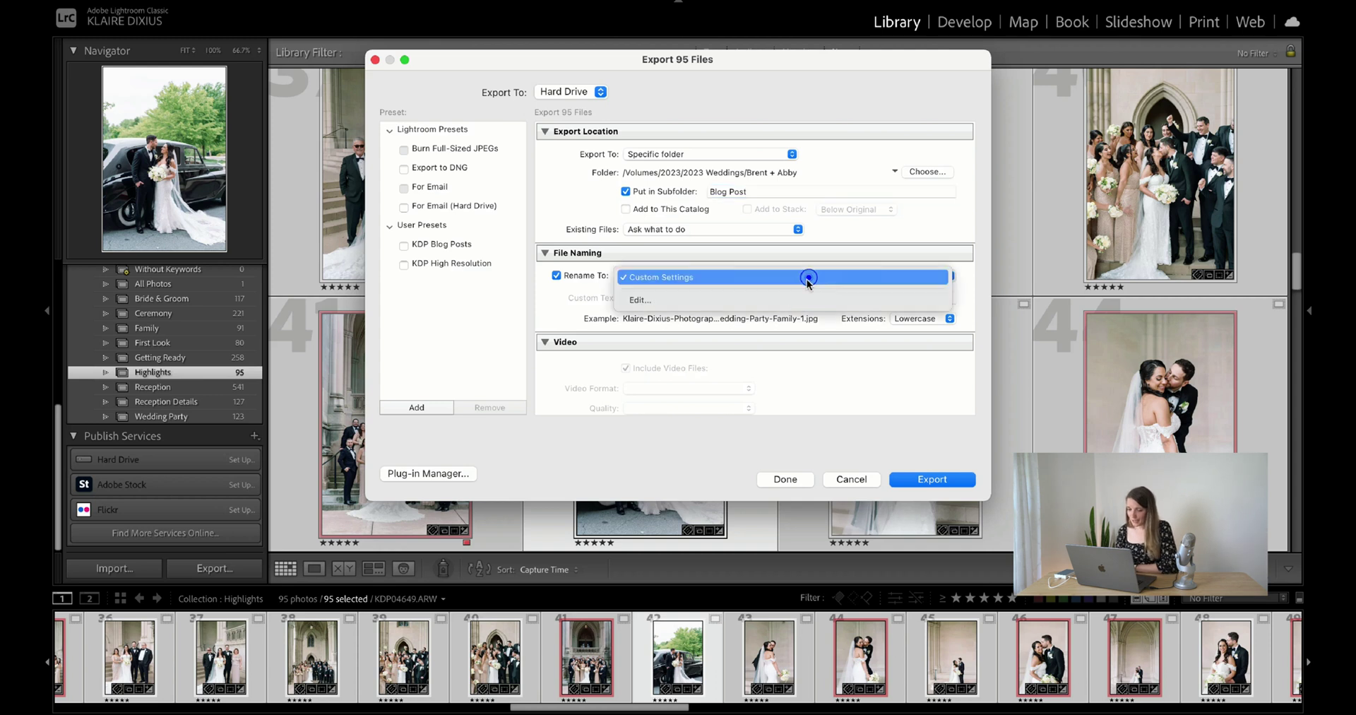
{"action": "left_click", "coordinate": [795, 303]}
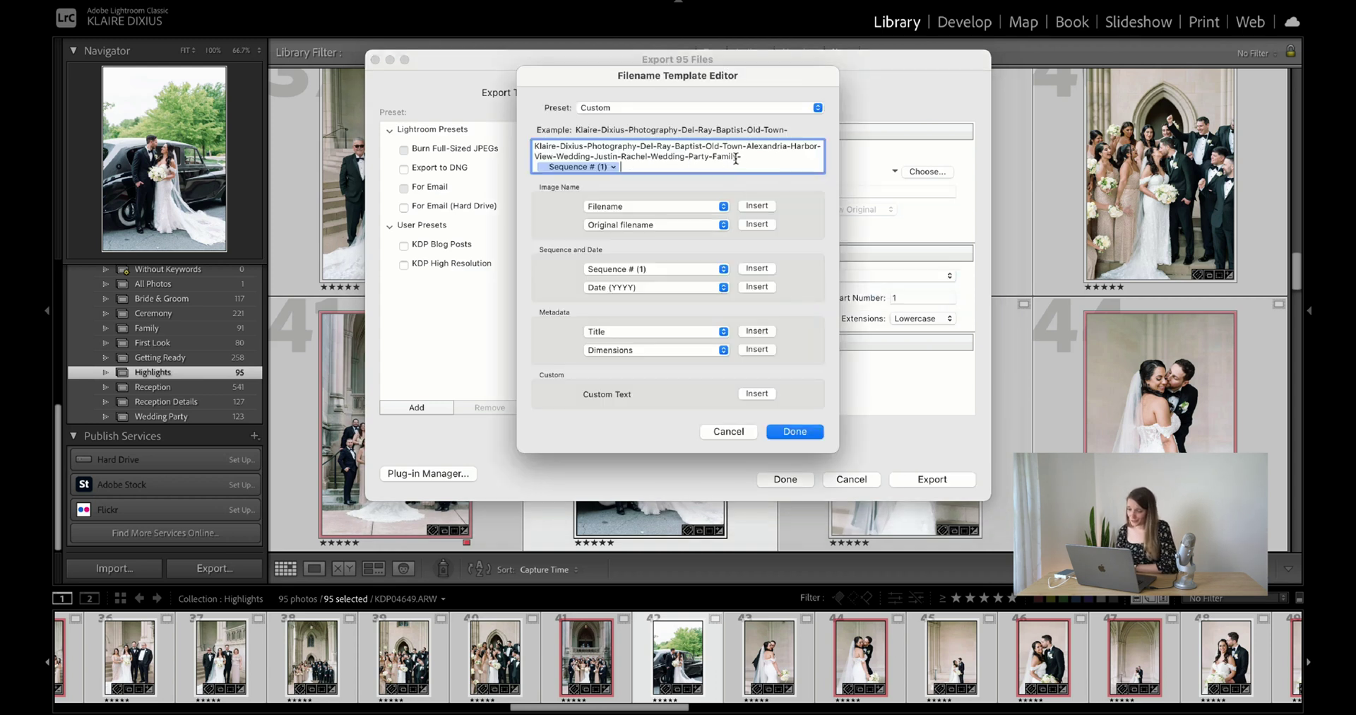
{"action": "left_click_drag", "start_coordinate": [739, 157], "coordinate": [714, 158]}
{"action": "type", "text": "Highlights"}
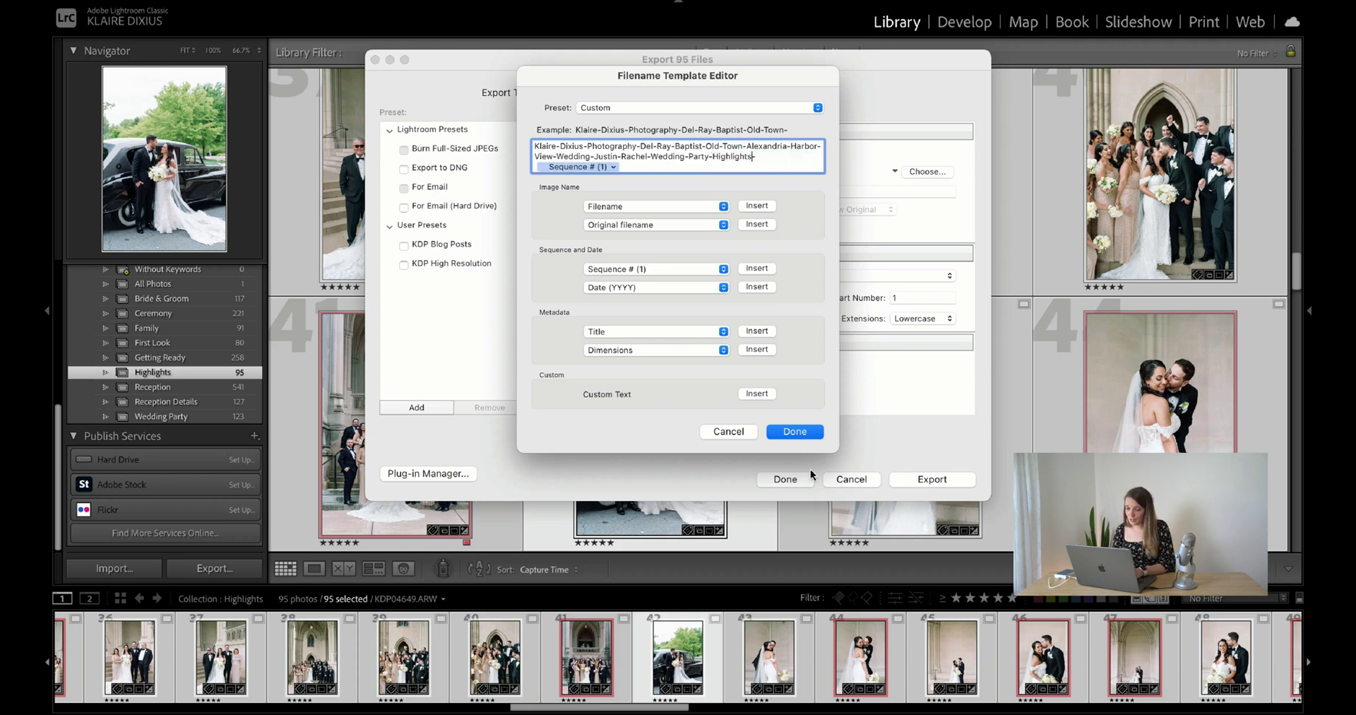
{"action": "left_click", "coordinate": [795, 431]}
Step: Set the export image resolution to 72 pixels per inch
{"action": "scroll", "coordinate": [866, 389], "scroll_direction": "down", "scroll_amount": 10}
{"action": "scroll", "coordinate": [865, 385], "scroll_direction": "down", "scroll_amount": 3}
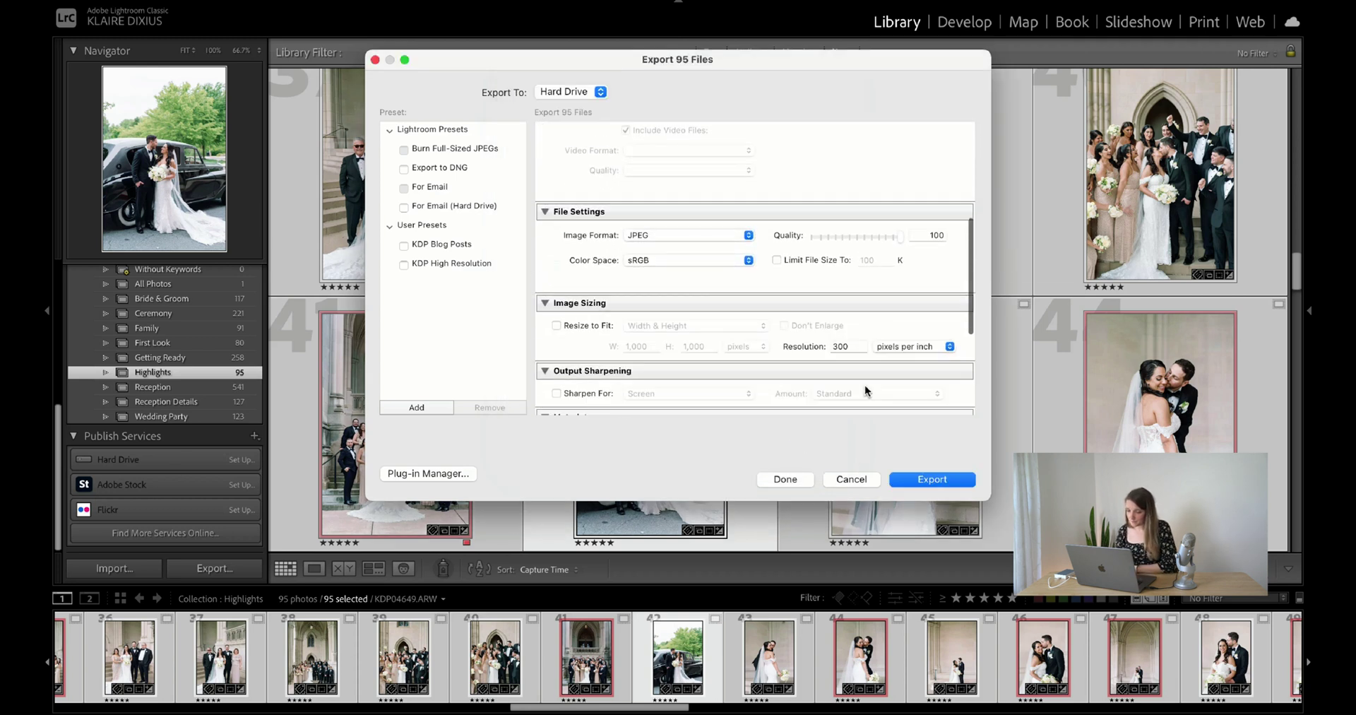
{"action": "scroll", "coordinate": [862, 345], "scroll_direction": "down", "scroll_amount": 2}
{"action": "double_click", "coordinate": [848, 293]}
{"action": "type", "text": "72"}
{"action": "left_click", "coordinate": [888, 273]}
Step: Enable resizing to fit the long edge and set it to 1200 pixels
{"action": "left_click", "coordinate": [556, 273]}
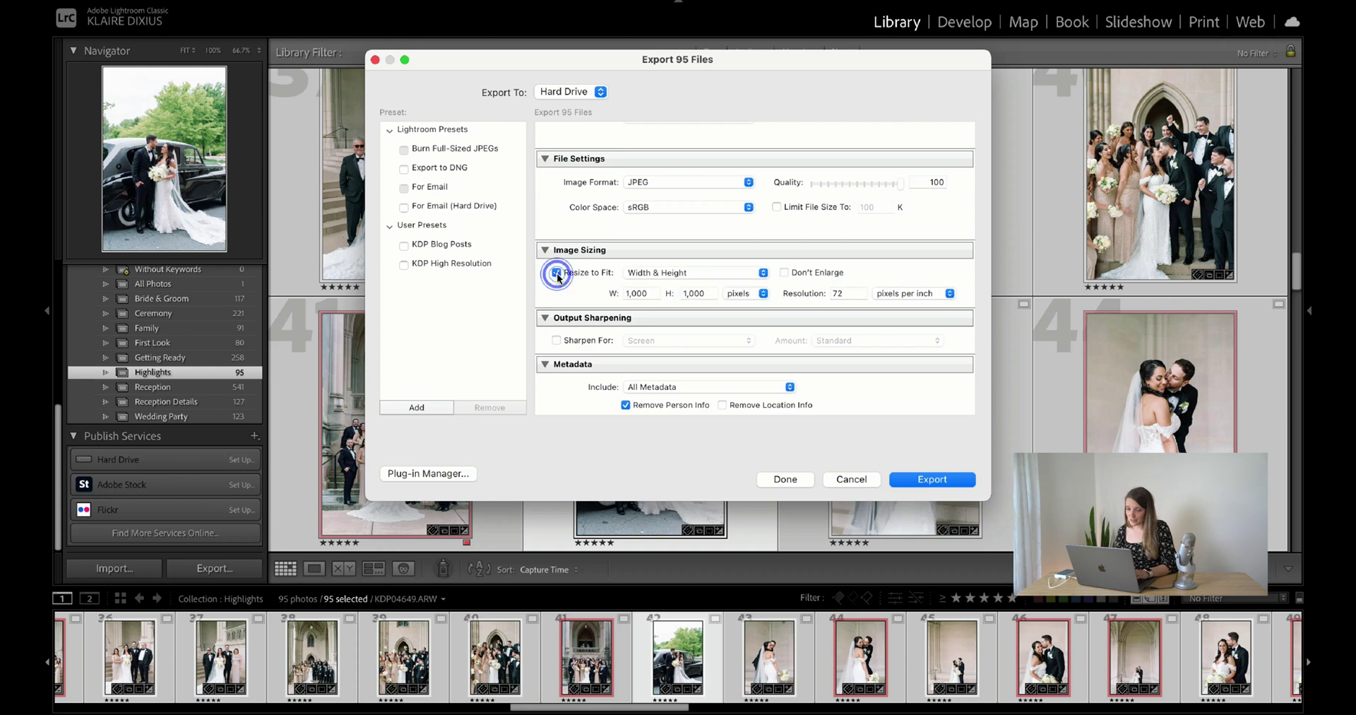
{"action": "left_click", "coordinate": [638, 273]}
{"action": "left_click", "coordinate": [657, 304]}
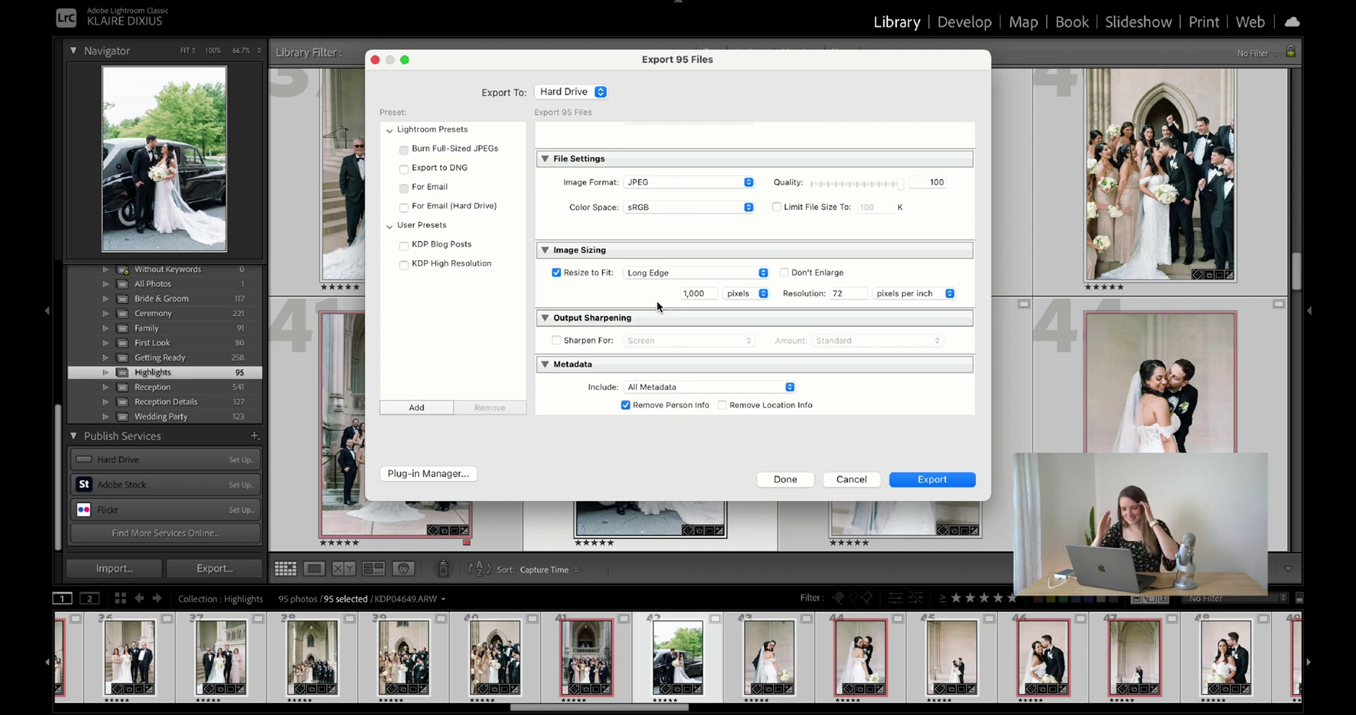
{"action": "double_click", "coordinate": [707, 293]}
{"action": "type", "text": "1200"}
{"action": "left_click", "coordinate": [905, 272]}
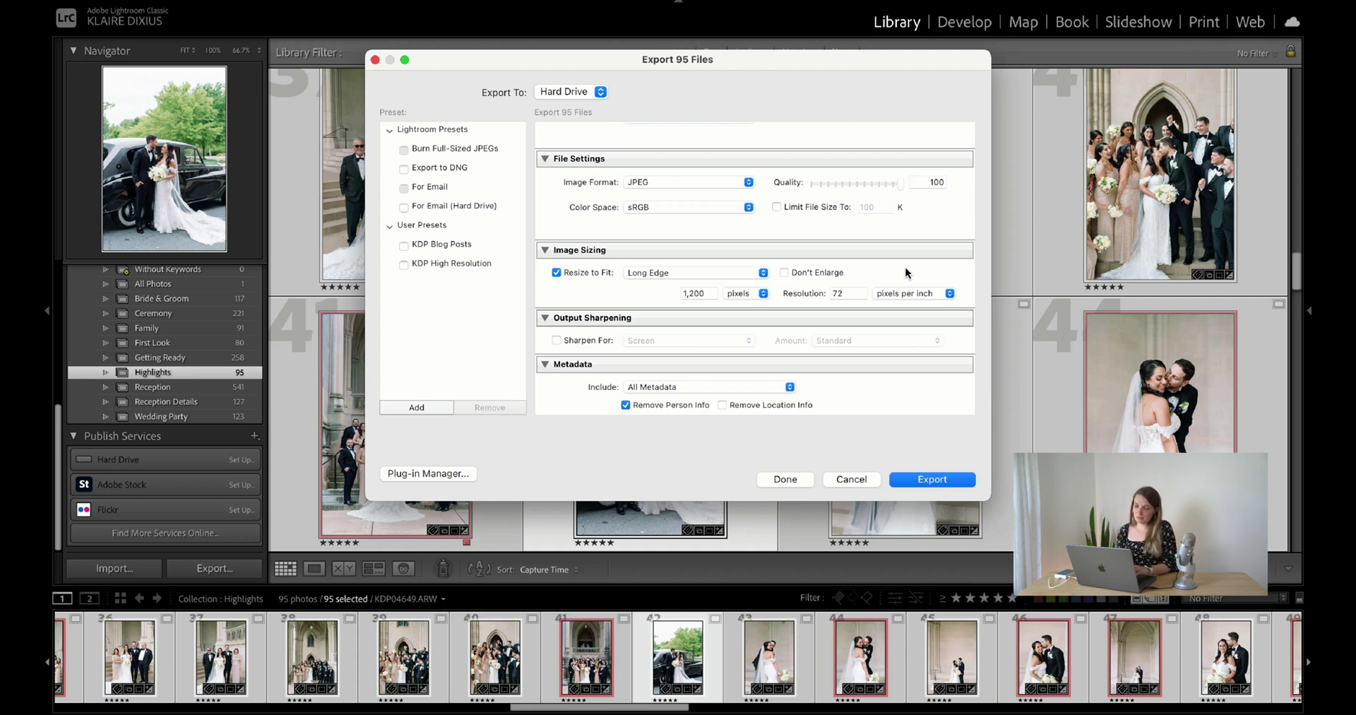
{"action": "left_click", "coordinate": [847, 293]}
{"action": "left_click", "coordinate": [876, 304]}
Step: Turn on output sharpening for Screen with the Standard amount
{"action": "scroll", "coordinate": [871, 357], "scroll_direction": "down", "scroll_amount": 5}
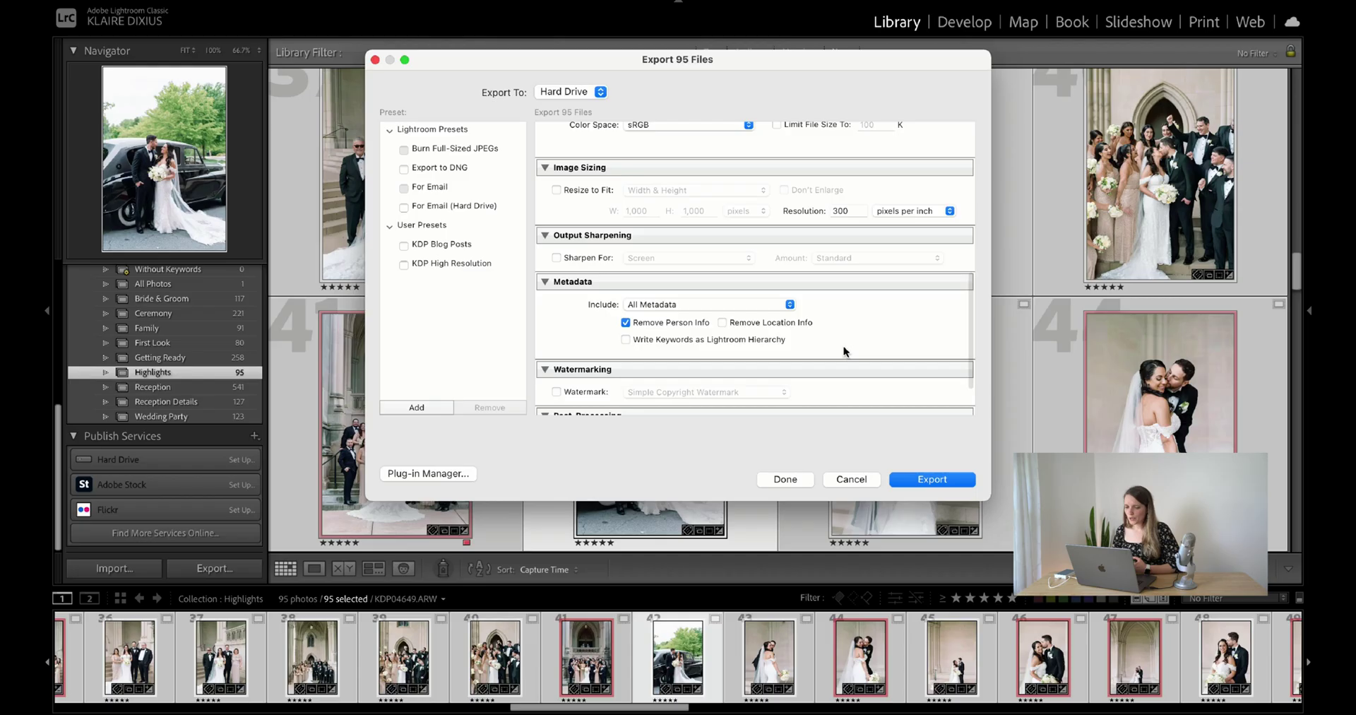
{"action": "scroll", "coordinate": [845, 351], "scroll_direction": "down", "scroll_amount": 5}
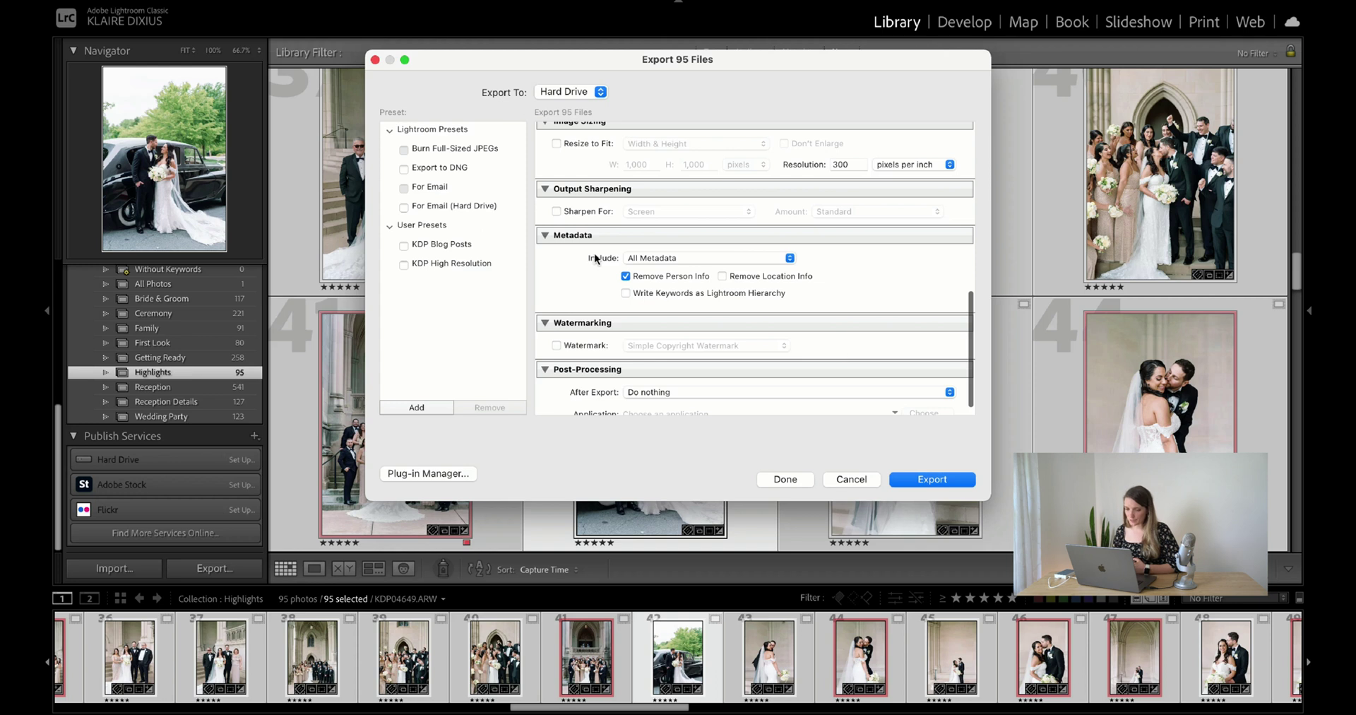
{"action": "left_click", "coordinate": [557, 210]}
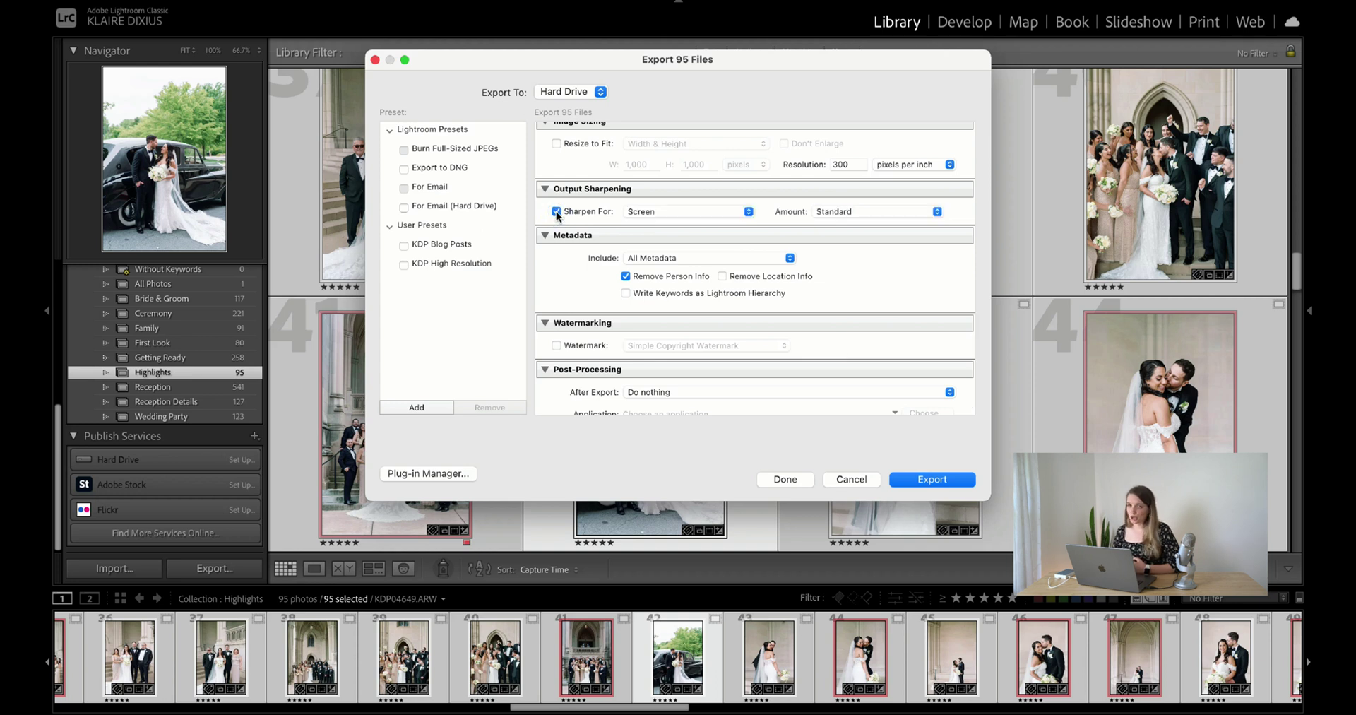
{"action": "left_click", "coordinate": [637, 210]}
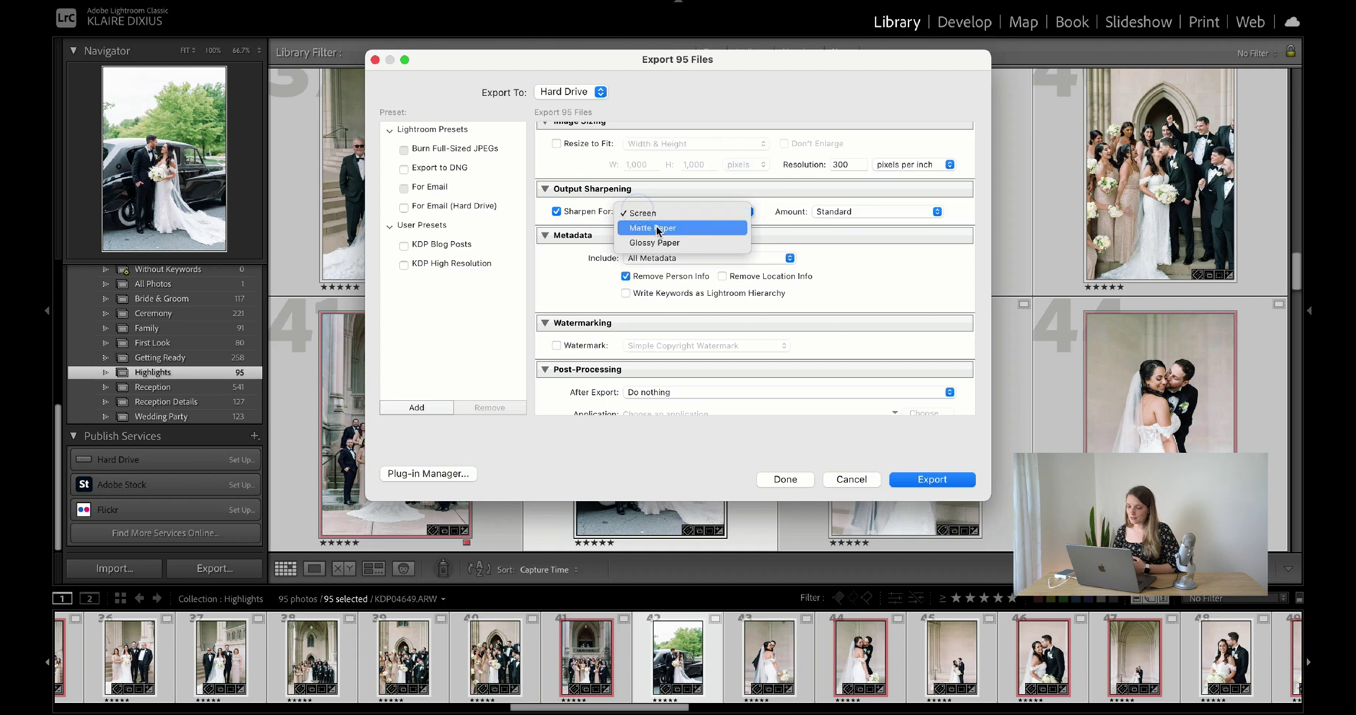
{"action": "left_click", "coordinate": [858, 211]}
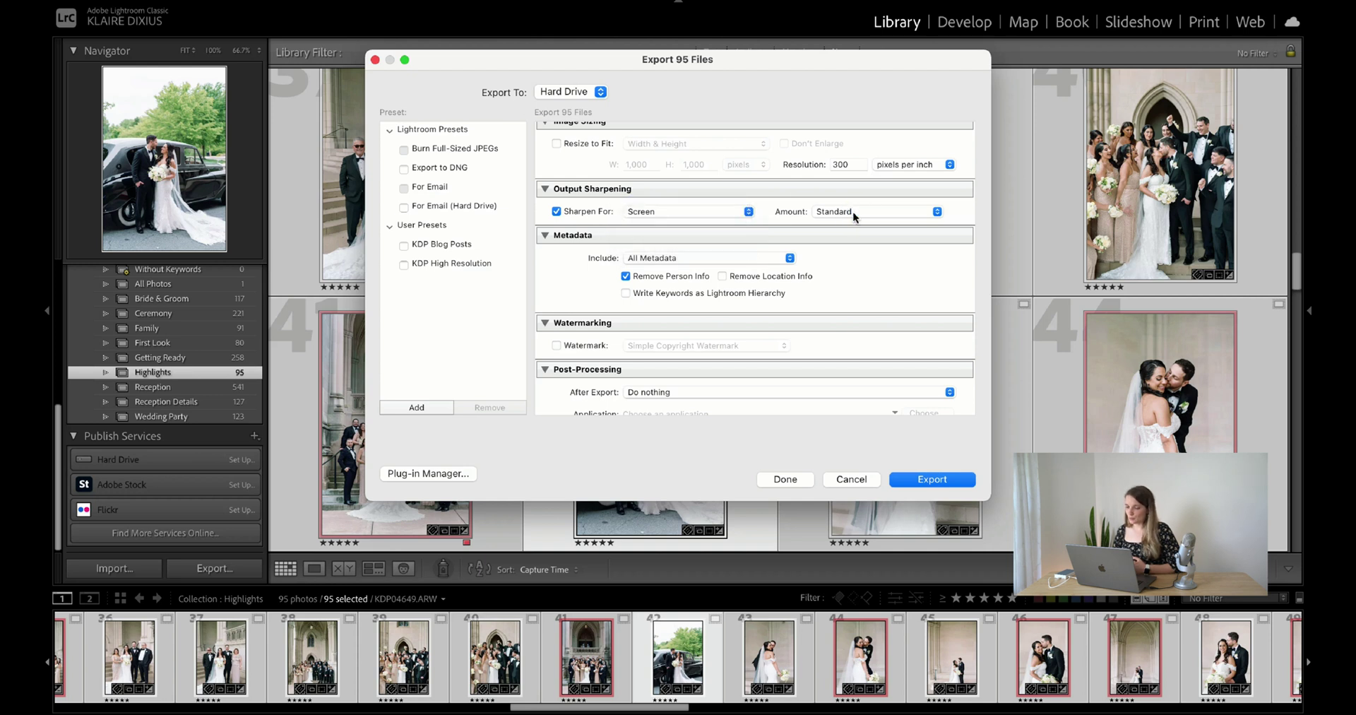
{"action": "left_click", "coordinate": [859, 213]}
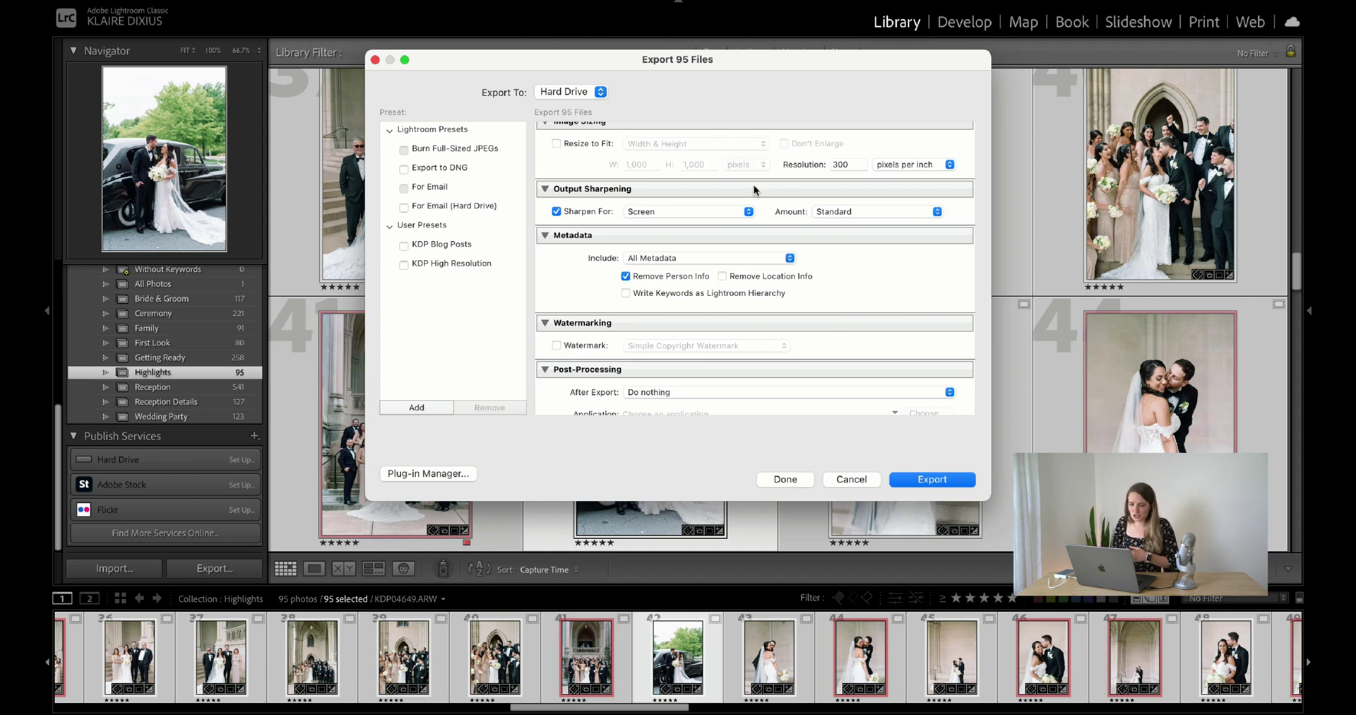
{"action": "left_click", "coordinate": [556, 214]}
{"action": "left_click", "coordinate": [556, 214]}
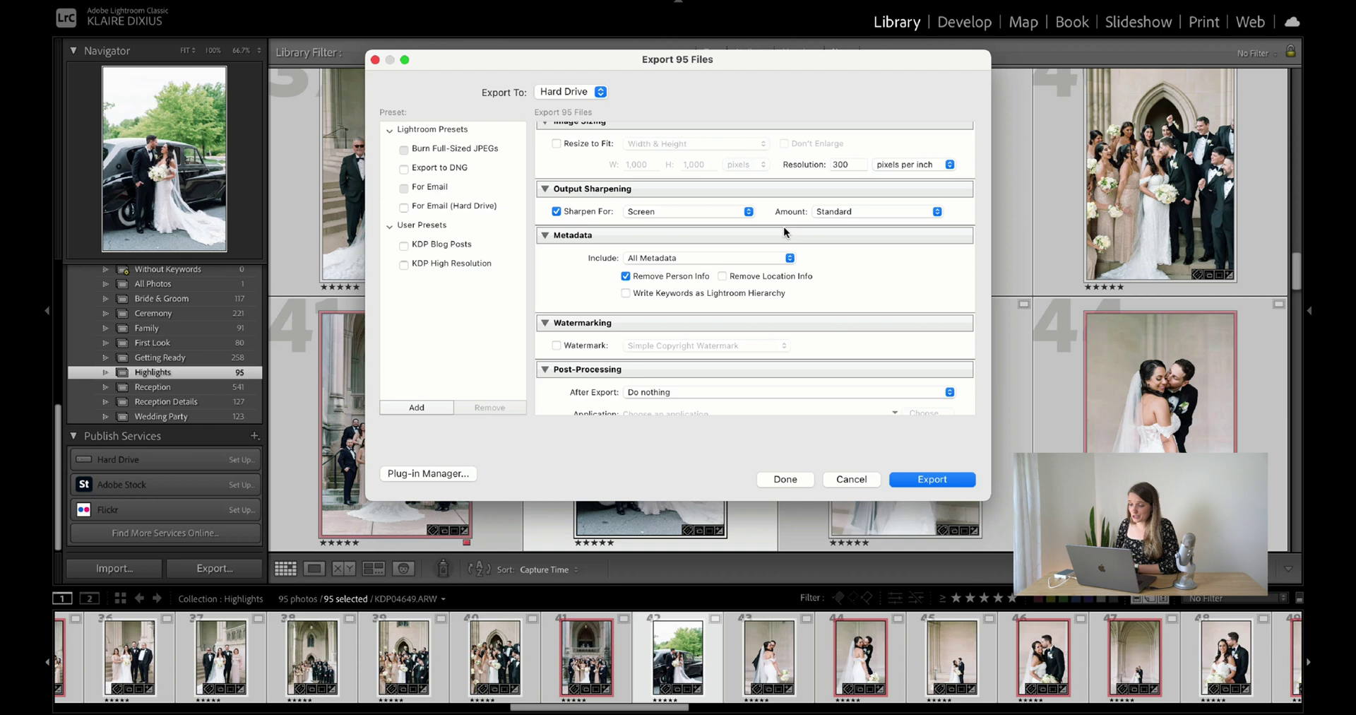
{"action": "scroll", "coordinate": [782, 226], "scroll_direction": "up", "scroll_amount": 1}
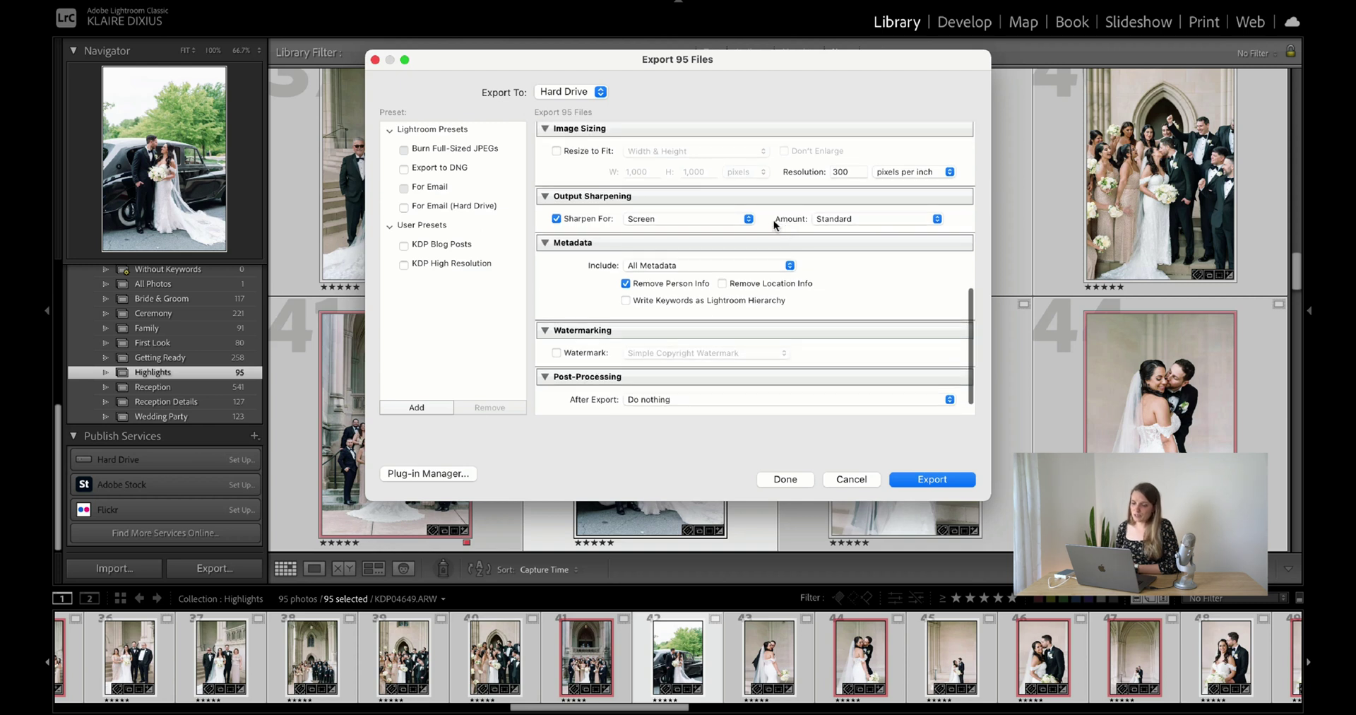